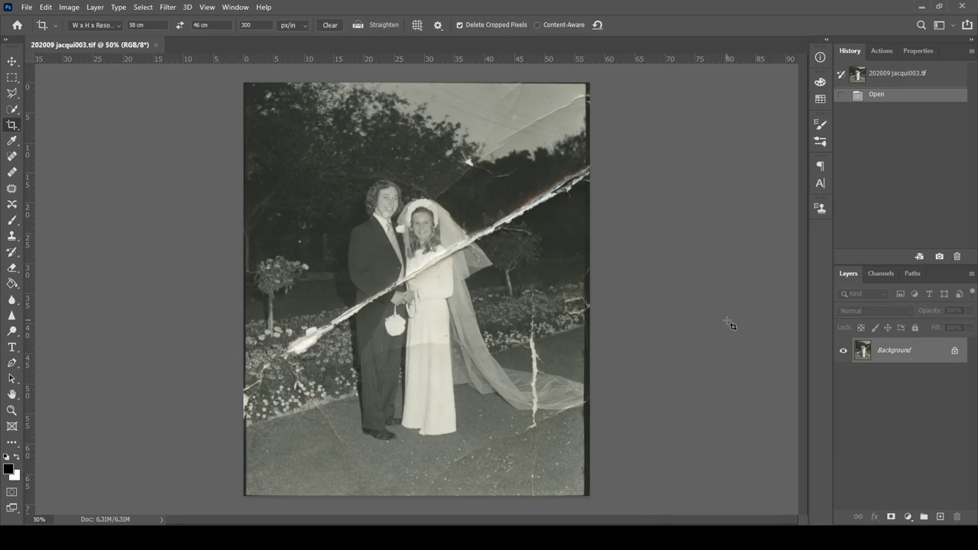
Step: Duplicate the scanned wedding photo onto its own layer with Ctrl+J
{"action": "key", "text": "ctrl+j"}
{"action": "scroll", "coordinate": [359, 342], "scroll_direction": "up", "scroll_amount": 5}
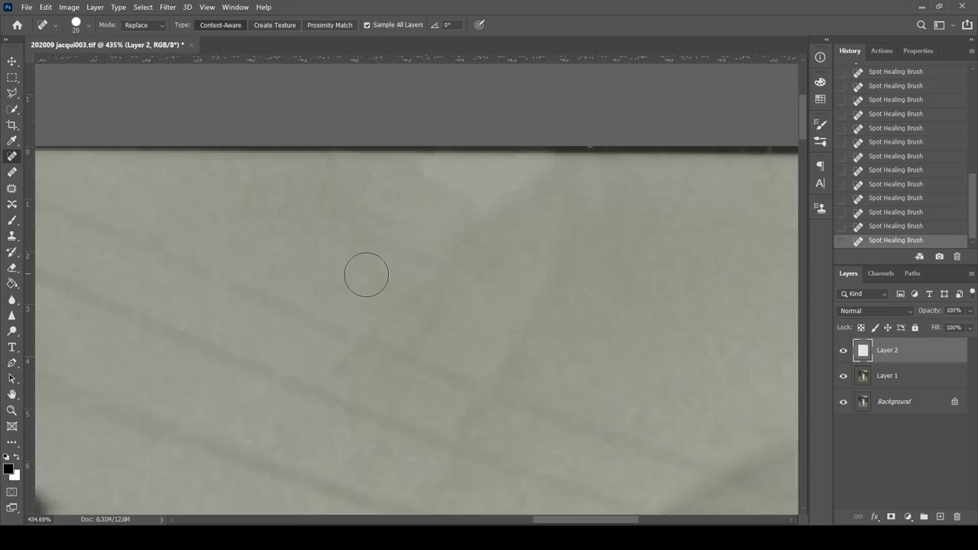
Step: Use a smaller Spot Healing Brush to heal the blemish on the groom's chin and a spot in the bride's hair
{"action": "scroll", "coordinate": [365, 273], "scroll_direction": "down", "scroll_amount": 10}
{"action": "scroll", "coordinate": [458, 214], "scroll_direction": "left", "scroll_amount": 3}
{"action": "scroll", "coordinate": [713, 228], "scroll_direction": "down", "scroll_amount": 5}
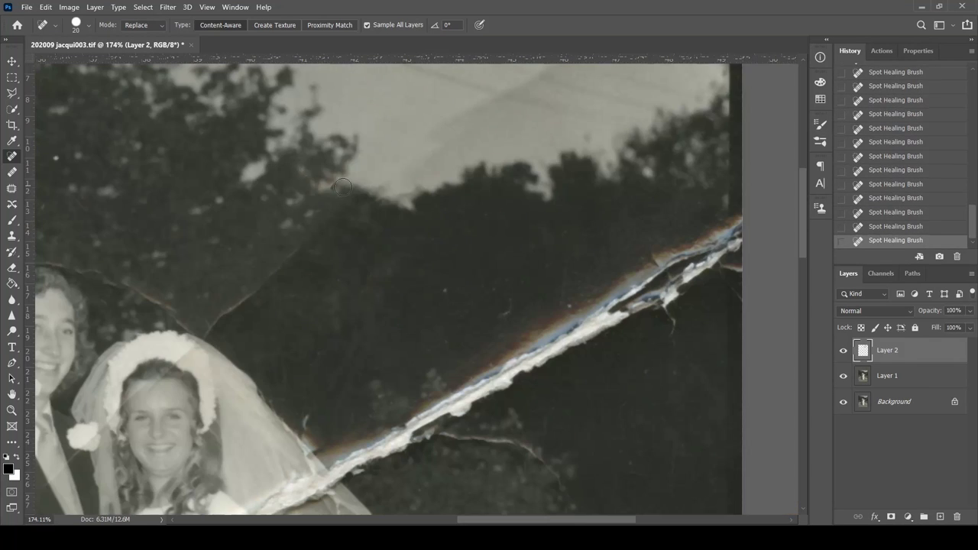
{"action": "scroll", "coordinate": [356, 260], "scroll_direction": "up", "scroll_amount": 5}
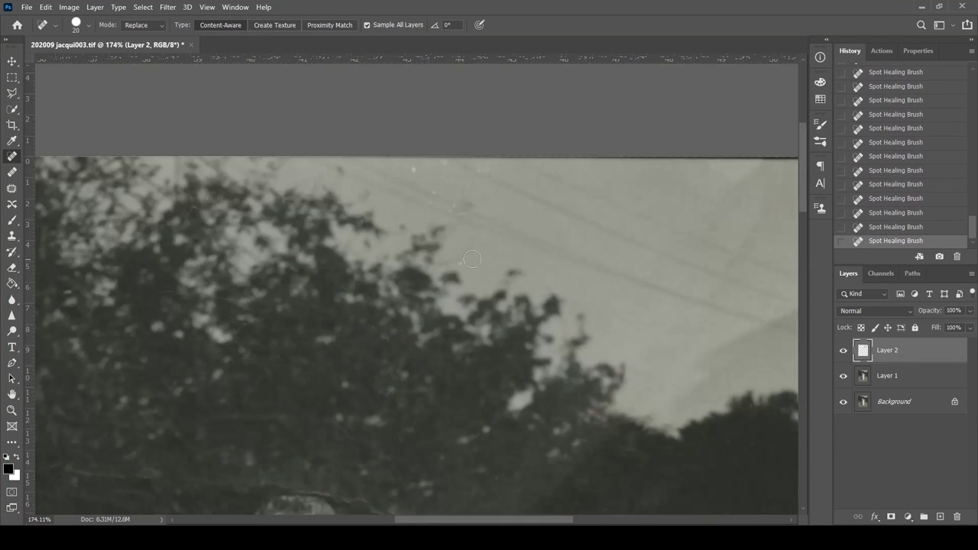
{"action": "scroll", "coordinate": [375, 256], "scroll_direction": "left", "scroll_amount": 5}
{"action": "scroll", "coordinate": [403, 253], "scroll_direction": "down", "scroll_amount": 4}
{"action": "key", "text": "bracketleft"}
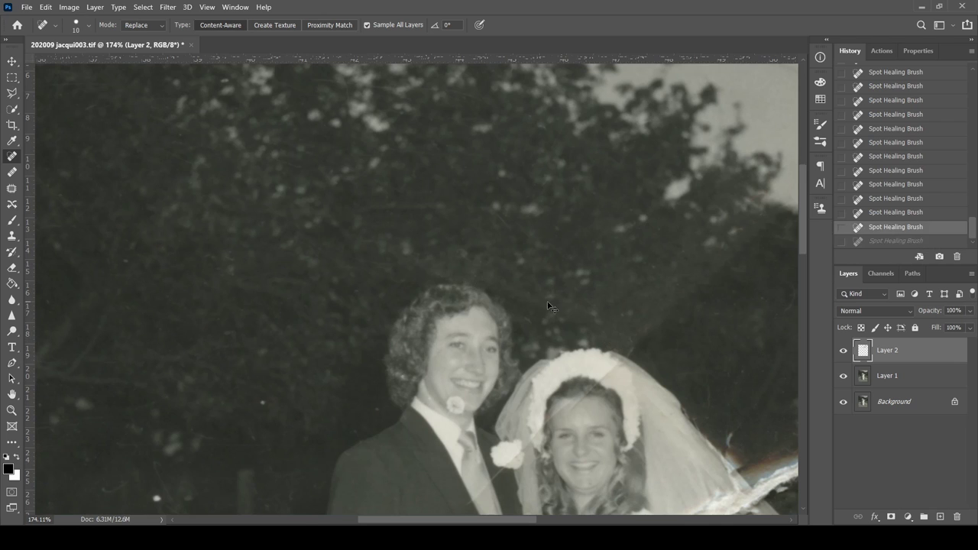
{"action": "scroll", "coordinate": [581, 306], "scroll_direction": "down", "scroll_amount": 3}
{"action": "scroll", "coordinate": [581, 306], "scroll_direction": "left", "scroll_amount": 4}
{"action": "scroll", "coordinate": [566, 283], "scroll_direction": "right", "scroll_amount": 3}
{"action": "scroll", "coordinate": [566, 283], "scroll_direction": "down", "scroll_amount": 2}
{"action": "scroll", "coordinate": [546, 254], "scroll_direction": "up", "scroll_amount": 2}
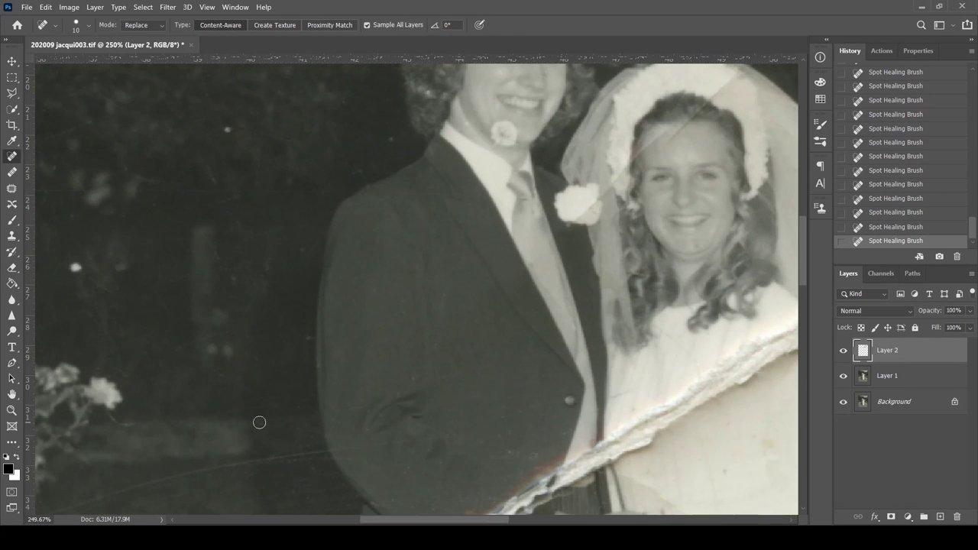
{"action": "scroll", "coordinate": [646, 244], "scroll_direction": "up", "scroll_amount": 3}
{"action": "scroll", "coordinate": [646, 244], "scroll_direction": "right", "scroll_amount": 2}
{"action": "left_click_drag", "start_coordinate": [437, 301], "coordinate": [437, 301]}
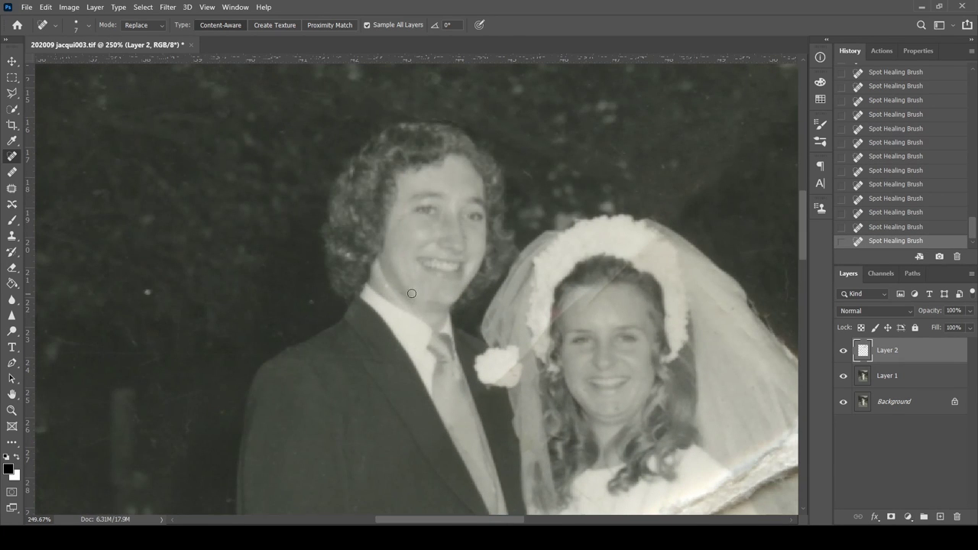
{"action": "left_click", "coordinate": [620, 282]}
Step: Heal the scratch beside the tree and the other specks and short cracks across the scene
{"action": "scroll", "coordinate": [521, 367], "scroll_direction": "down", "scroll_amount": 2}
{"action": "scroll", "coordinate": [521, 368], "scroll_direction": "down", "scroll_amount": 3}
{"action": "scroll", "coordinate": [459, 306], "scroll_direction": "left", "scroll_amount": 5}
{"action": "left_click_drag", "start_coordinate": [475, 229], "coordinate": [429, 241]}
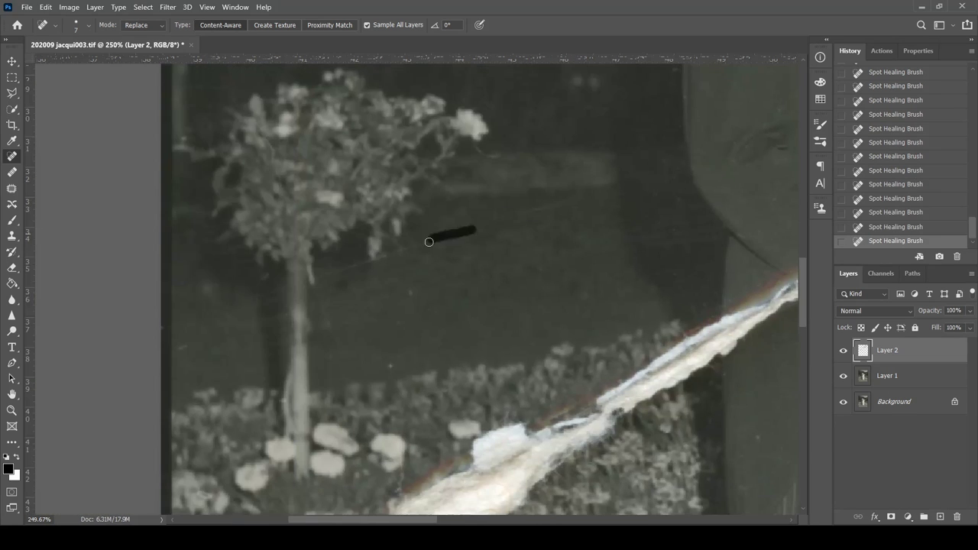
{"action": "left_click_drag", "start_coordinate": [477, 143], "coordinate": [475, 145]}
{"action": "scroll", "coordinate": [262, 160], "scroll_direction": "right", "scroll_amount": 2}
{"action": "scroll", "coordinate": [589, 255], "scroll_direction": "right", "scroll_amount": 3}
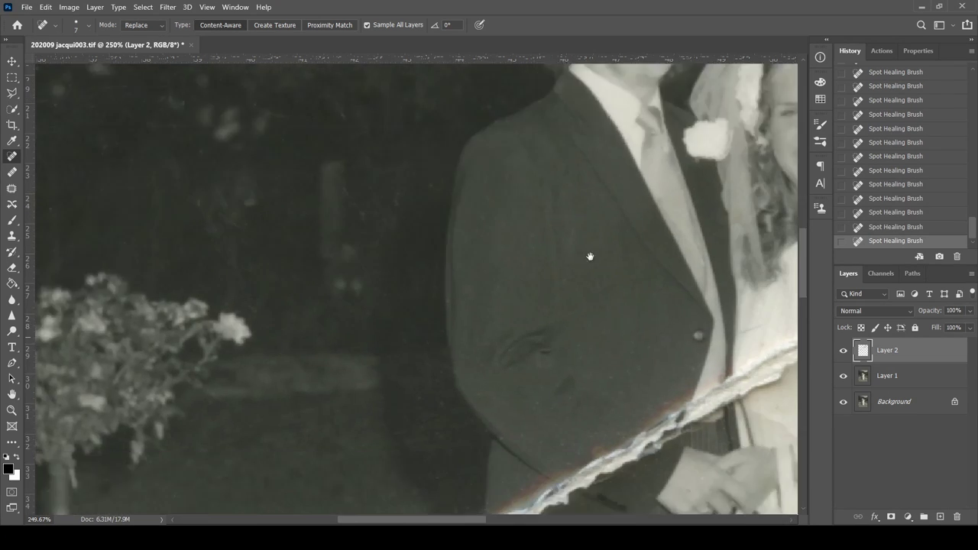
{"action": "scroll", "coordinate": [572, 253], "scroll_direction": "right", "scroll_amount": 3}
{"action": "scroll", "coordinate": [415, 325], "scroll_direction": "right", "scroll_amount": 3}
{"action": "left_click_drag", "start_coordinate": [527, 217], "coordinate": [489, 256]}
{"action": "left_click_drag", "start_coordinate": [656, 228], "coordinate": [660, 273]}
{"action": "left_click_drag", "start_coordinate": [700, 158], "coordinate": [698, 220]}
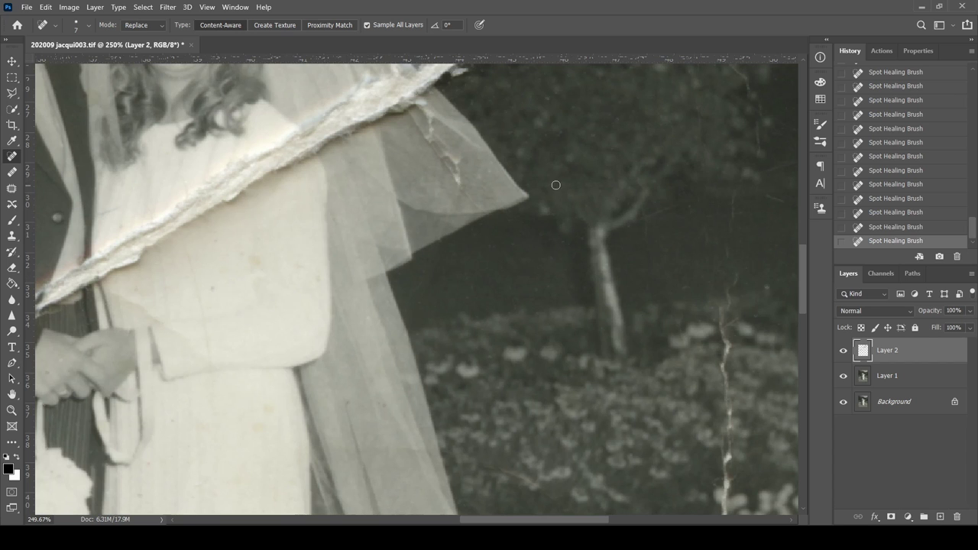
{"action": "left_click_drag", "start_coordinate": [725, 327], "coordinate": [726, 395]}
{"action": "scroll", "coordinate": [623, 292], "scroll_direction": "down", "scroll_amount": 3}
{"action": "scroll", "coordinate": [623, 292], "scroll_direction": "right", "scroll_amount": 2}
{"action": "left_click_drag", "start_coordinate": [623, 292], "coordinate": [625, 379]}
{"action": "scroll", "coordinate": [625, 379], "scroll_direction": "up", "scroll_amount": 3}
{"action": "scroll", "coordinate": [535, 382], "scroll_direction": "right", "scroll_amount": 3}
{"action": "left_click_drag", "start_coordinate": [445, 376], "coordinate": [447, 403]}
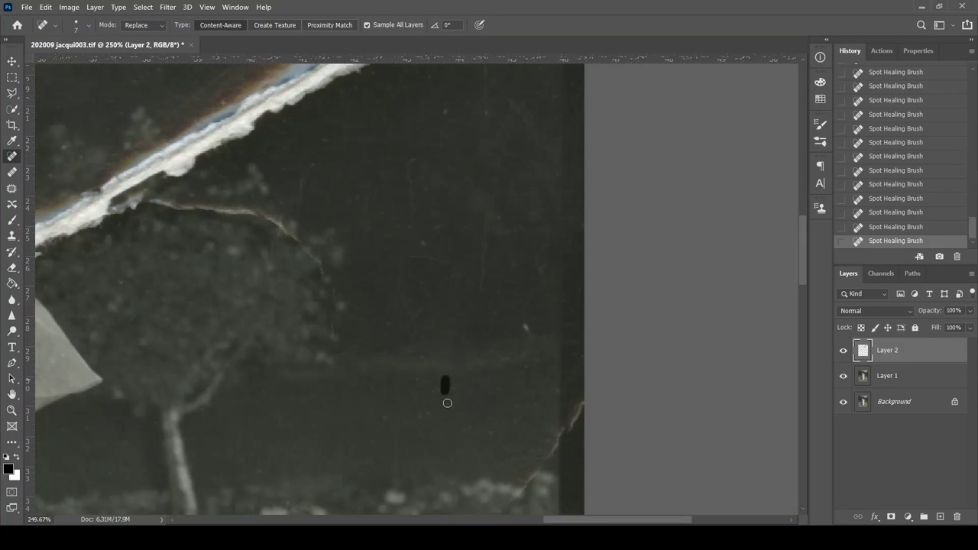
Step: Heal the thin crack below the tear, a mark on the veil, and a nearby streak
{"action": "left_click_drag", "start_coordinate": [294, 226], "coordinate": [157, 203]}
{"action": "scroll", "coordinate": [325, 142], "scroll_direction": "up", "scroll_amount": 3}
{"action": "scroll", "coordinate": [325, 142], "scroll_direction": "right", "scroll_amount": 2}
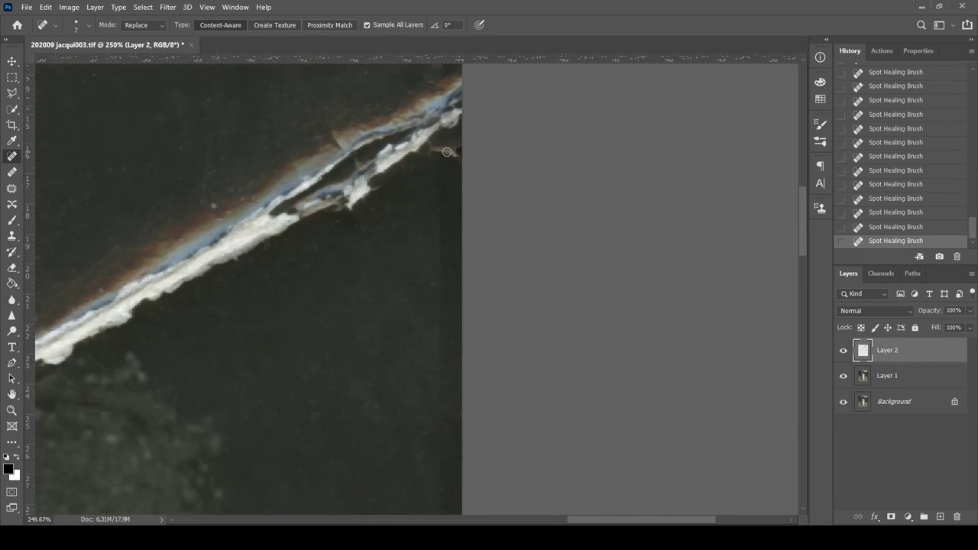
{"action": "scroll", "coordinate": [297, 194], "scroll_direction": "left", "scroll_amount": 6}
{"action": "scroll", "coordinate": [297, 194], "scroll_direction": "down", "scroll_amount": 3}
{"action": "scroll", "coordinate": [297, 195], "scroll_direction": "down", "scroll_amount": 3}
{"action": "scroll", "coordinate": [297, 194], "scroll_direction": "left", "scroll_amount": 2}
{"action": "left_click_drag", "start_coordinate": [509, 152], "coordinate": [522, 161]}
{"action": "scroll", "coordinate": [339, 229], "scroll_direction": "down", "scroll_amount": 2}
{"action": "scroll", "coordinate": [339, 230], "scroll_direction": "left", "scroll_amount": 3}
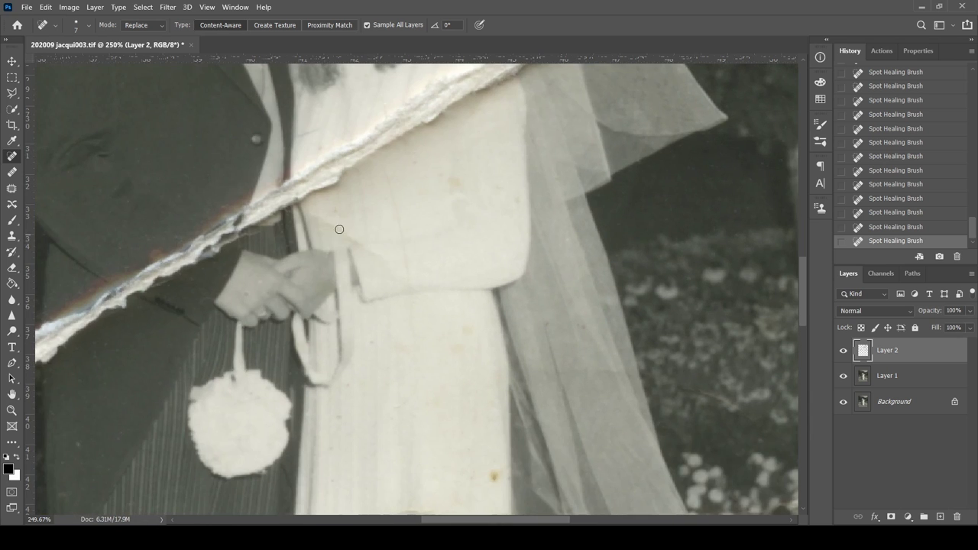
{"action": "scroll", "coordinate": [372, 253], "scroll_direction": "down", "scroll_amount": 3}
{"action": "scroll", "coordinate": [372, 252], "scroll_direction": "right", "scroll_amount": 1}
{"action": "left_click_drag", "start_coordinate": [353, 317], "coordinate": [304, 323]}
{"action": "scroll", "coordinate": [132, 347], "scroll_direction": "left", "scroll_amount": 2}
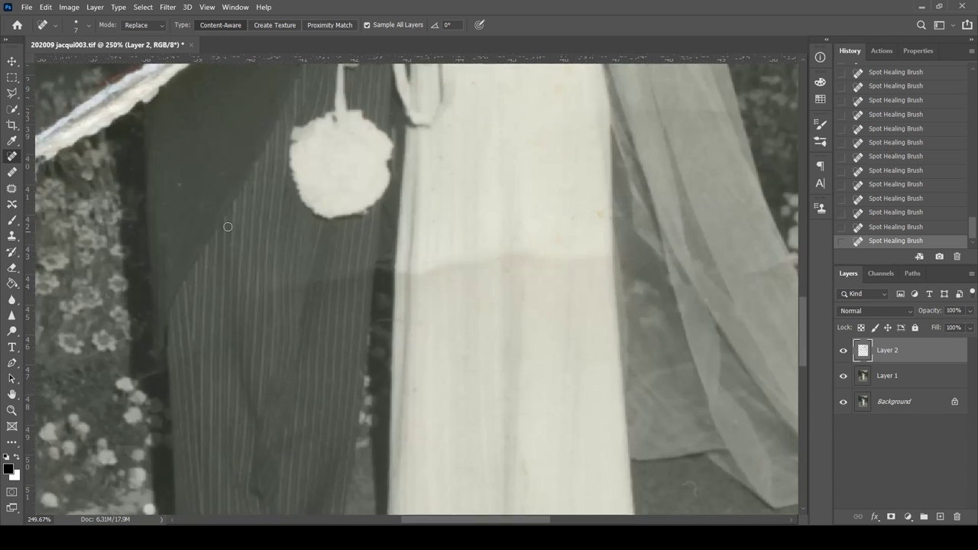
{"action": "scroll", "coordinate": [132, 348], "scroll_direction": "down", "scroll_amount": 4}
{"action": "scroll", "coordinate": [133, 347], "scroll_direction": "left", "scroll_amount": 3}
Step: Switch to a larger Healing Brush to repair the damaged lawn patch and the brown torn patch near the tree
{"action": "key", "text": "bracketright"}
{"action": "key", "text": "bracketright"}
{"action": "key", "text": "bracketright"}
{"action": "scroll", "coordinate": [354, 200], "scroll_direction": "up", "scroll_amount": 3}
{"action": "scroll", "coordinate": [353, 200], "scroll_direction": "left", "scroll_amount": 3}
{"action": "scroll", "coordinate": [354, 201], "scroll_direction": "down", "scroll_amount": 3}
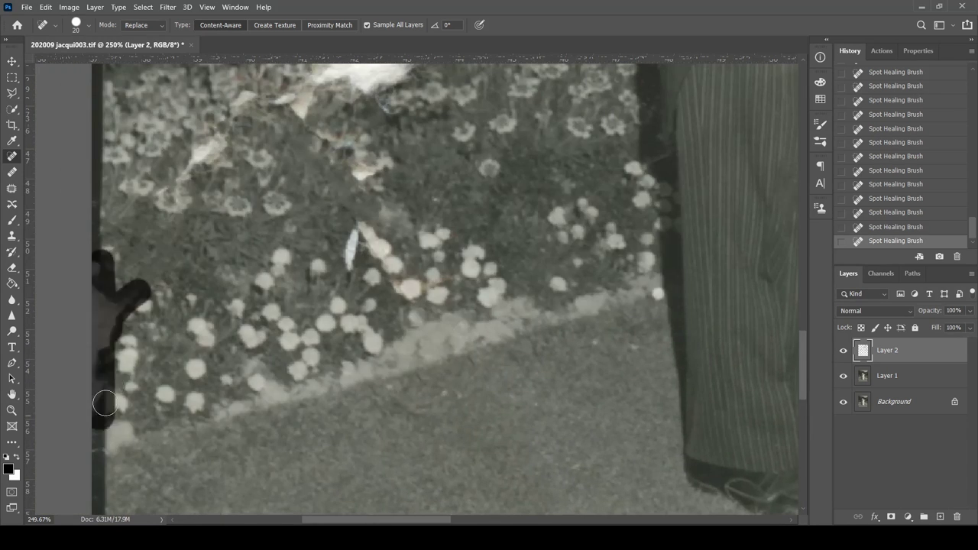
{"action": "scroll", "coordinate": [193, 332], "scroll_direction": "up", "scroll_amount": 5}
{"action": "key", "text": "shift+j"}
{"action": "left_click_drag", "start_coordinate": [298, 252], "coordinate": [244, 313]}
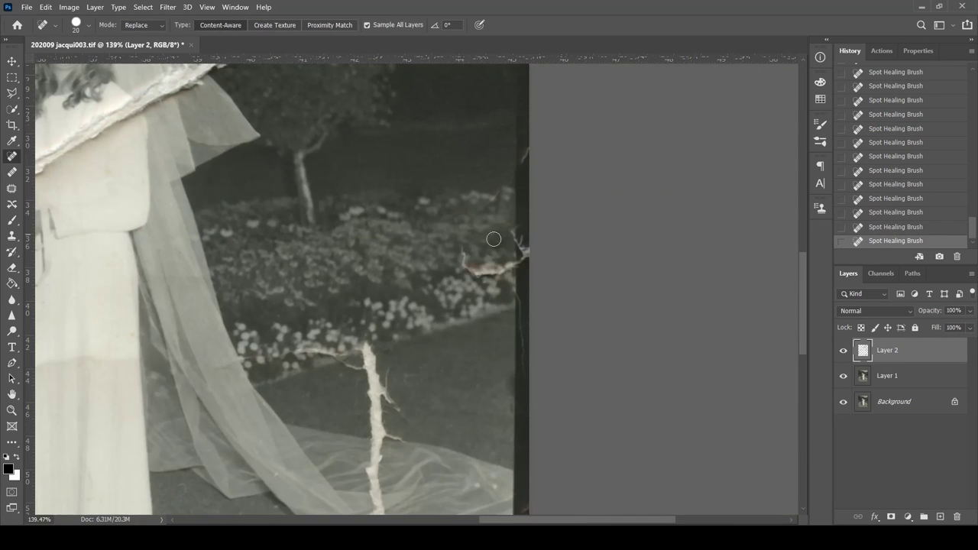
{"action": "left_click_drag", "start_coordinate": [494, 239], "coordinate": [466, 264]}
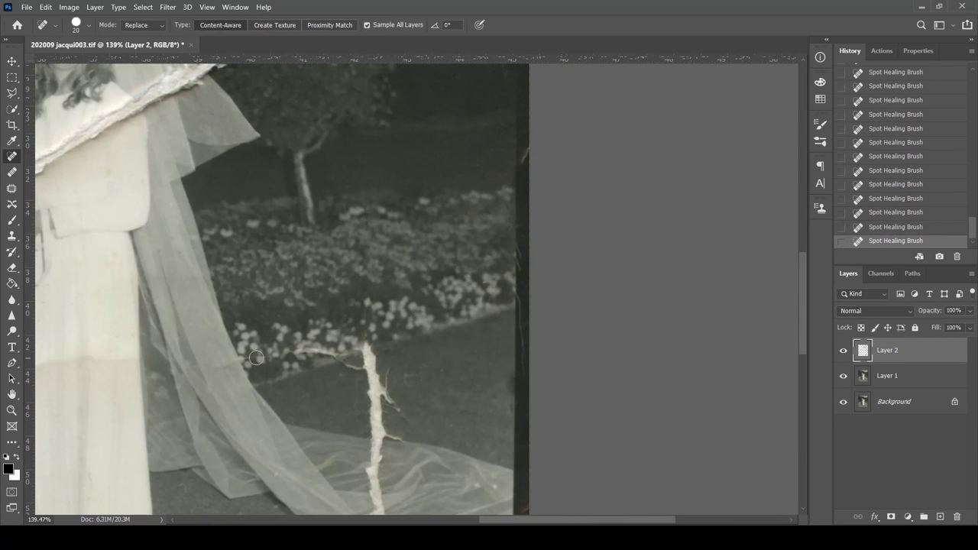
{"action": "key", "text": "bracketleft"}
{"action": "left_click_drag", "start_coordinate": [366, 345], "coordinate": [378, 437]}
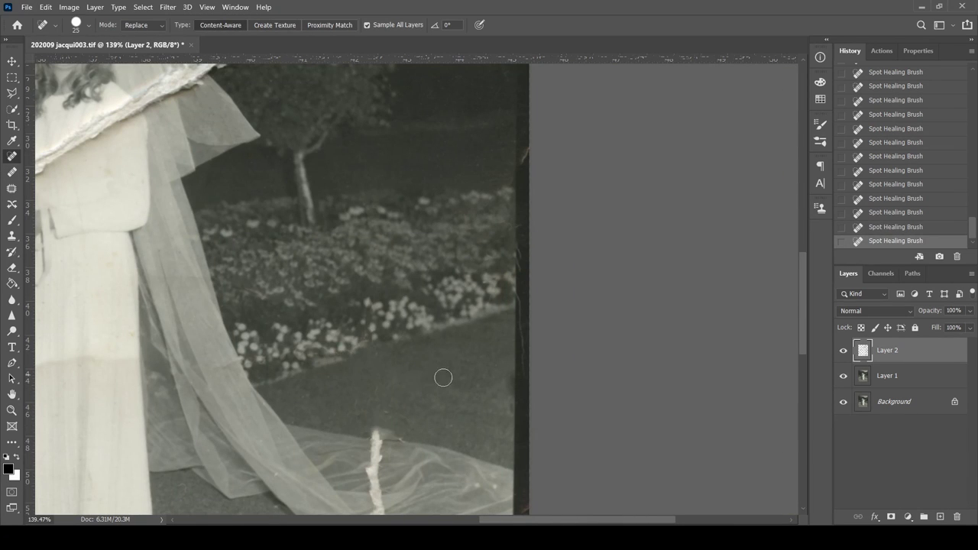
{"action": "scroll", "coordinate": [443, 377], "scroll_direction": "down", "scroll_amount": 3}
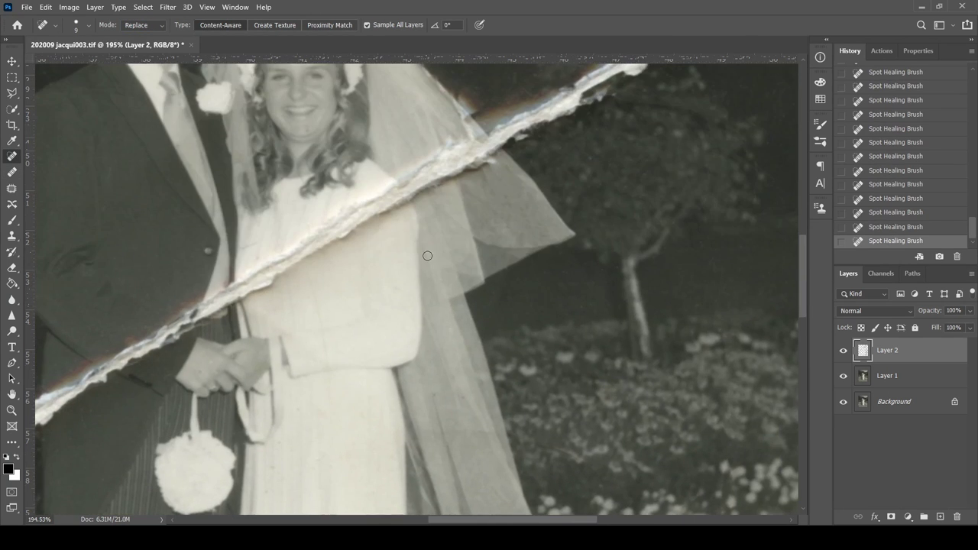
Step: Sample clean jacket tone with a smaller Healing Brush and paint it over the white tear, its tip, and the lapel edge
{"action": "left_click", "coordinate": [12, 172]}
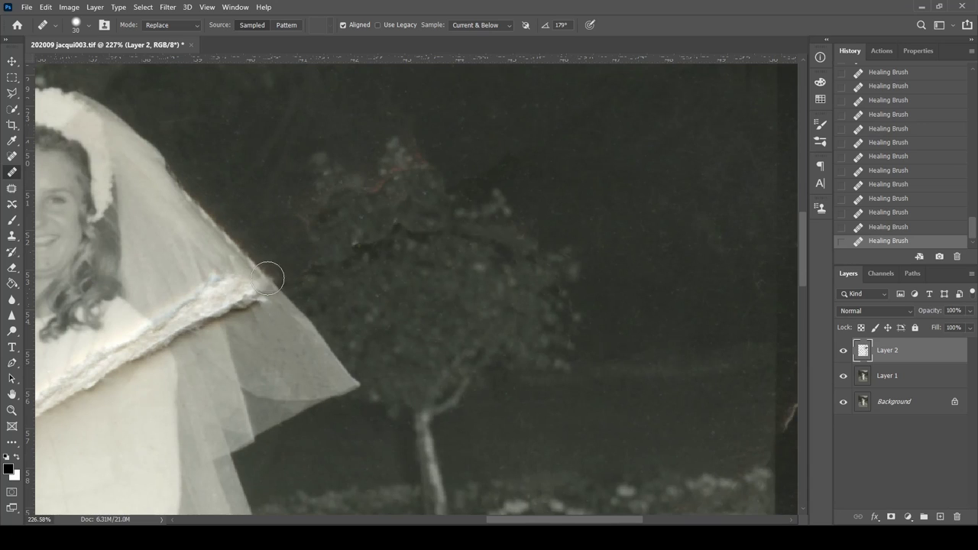
{"action": "key", "text": "bracketleft"}
{"action": "key", "text": "bracketleft"}
{"action": "left_click", "coordinate": [240, 274]}
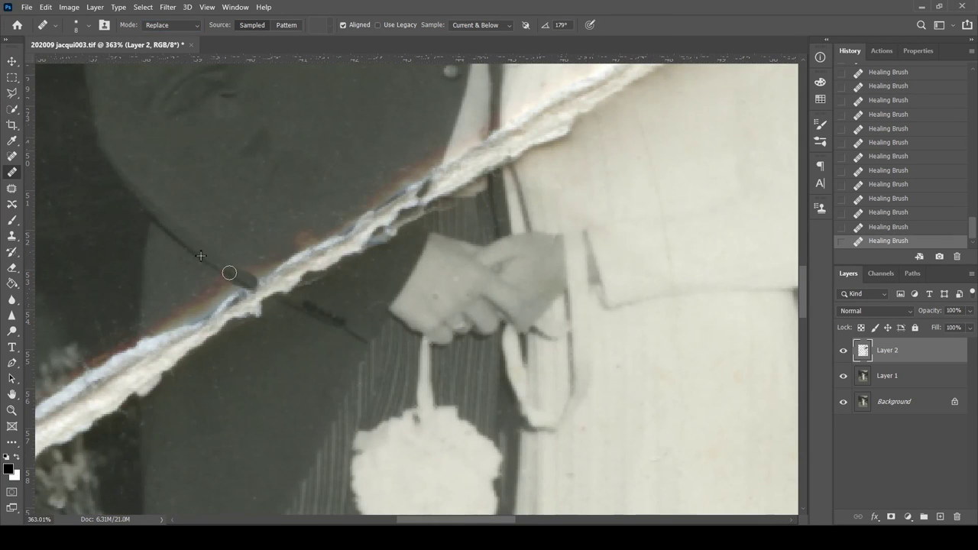
{"action": "mouse_move", "coordinate": [229, 273]}
{"action": "left_mouse_down"}
{"action": "mouse_move", "coordinate": [305, 256]}
{"action": "mouse_move", "coordinate": [344, 268]}
{"action": "mouse_move", "coordinate": [409, 215]}
{"action": "left_mouse_up"}
{"action": "key", "text": "ctrl+z"}
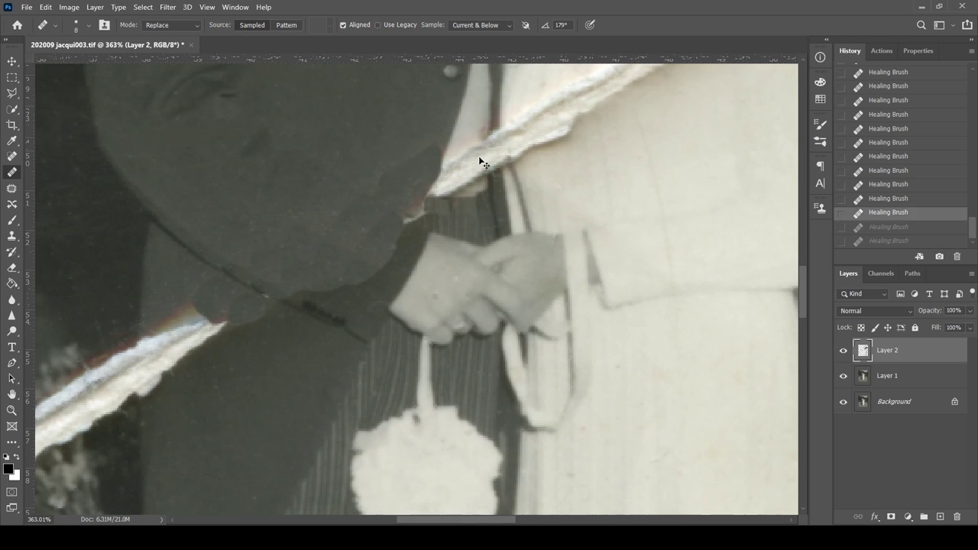
{"action": "left_click_drag", "start_coordinate": [393, 168], "coordinate": [422, 190]}
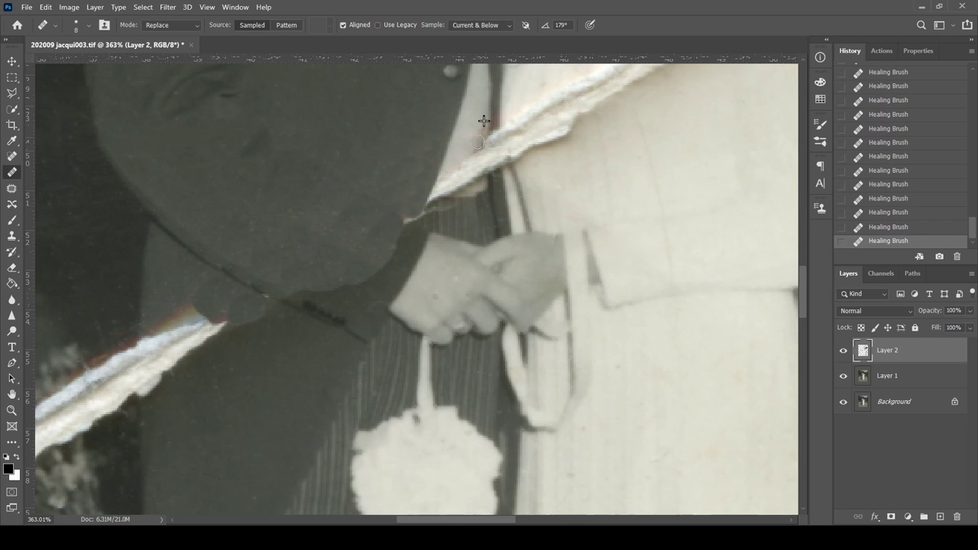
{"action": "mouse_move", "coordinate": [476, 143]}
{"action": "left_mouse_down"}
{"action": "mouse_move", "coordinate": [467, 162]}
{"action": "mouse_move", "coordinate": [503, 154]}
{"action": "mouse_move", "coordinate": [498, 99]}
{"action": "left_mouse_up"}
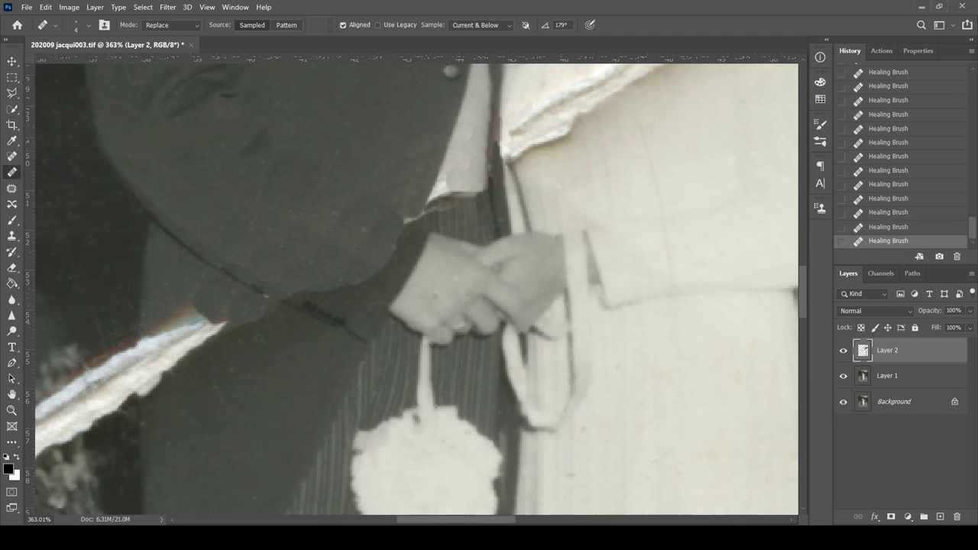
{"action": "left_click_drag", "start_coordinate": [142, 392], "coordinate": [220, 314]}
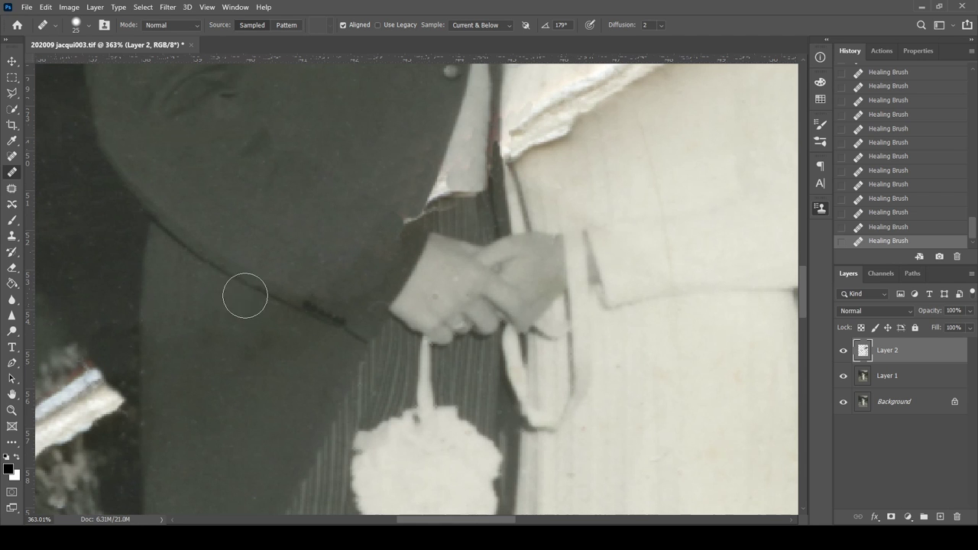
{"action": "scroll", "coordinate": [315, 283], "scroll_direction": "up", "scroll_amount": 5}
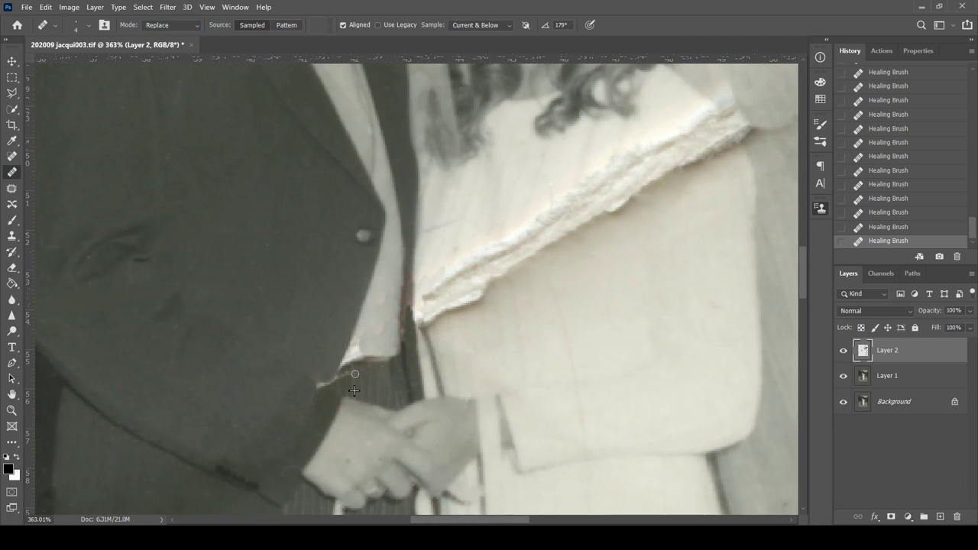
{"action": "key", "text": "shift+j"}
Step: Heal the white streak by the hands, then hide and show the retouch layer to compare
{"action": "left_click_drag", "start_coordinate": [319, 384], "coordinate": [350, 375]}
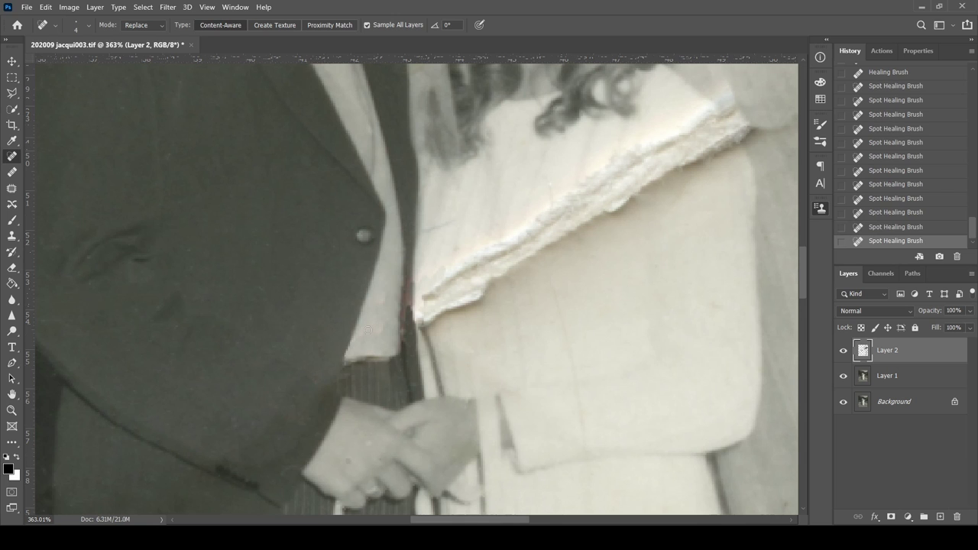
{"action": "scroll", "coordinate": [354, 376], "scroll_direction": "down", "scroll_amount": 3}
{"action": "scroll", "coordinate": [476, 302], "scroll_direction": "up", "scroll_amount": 3}
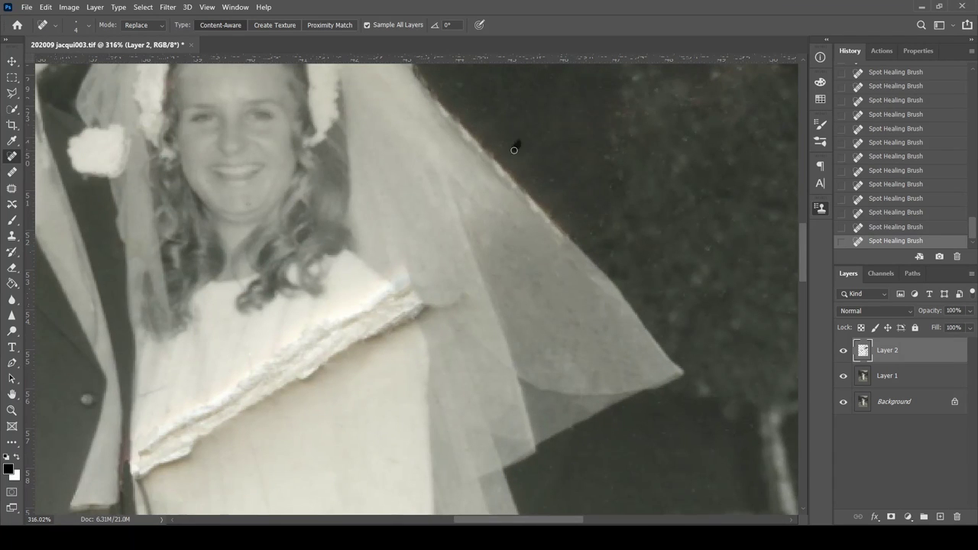
{"action": "left_click", "coordinate": [843, 351]}
{"action": "left_click", "coordinate": [844, 356]}
{"action": "scroll", "coordinate": [382, 327], "scroll_direction": "down", "scroll_amount": 3}
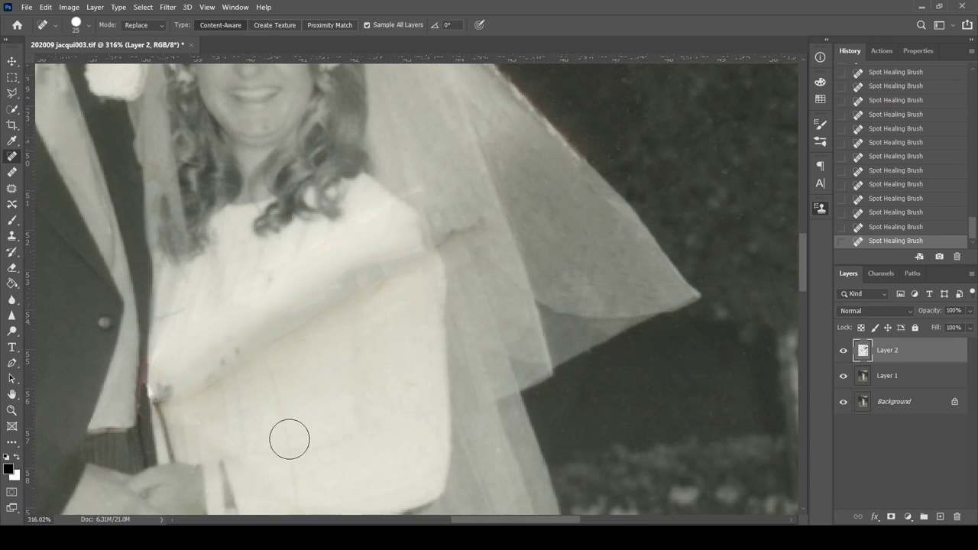
Step: Undo recent strokes, then heal the crack along the dress and shoulder in Replace mode before returning to Normal
{"action": "key", "text": "shift+j"}
{"action": "key", "text": "ctrl+alt+z"}
{"action": "key", "text": "ctrl+alt+z"}
{"action": "key", "text": "ctrl+alt+z"}
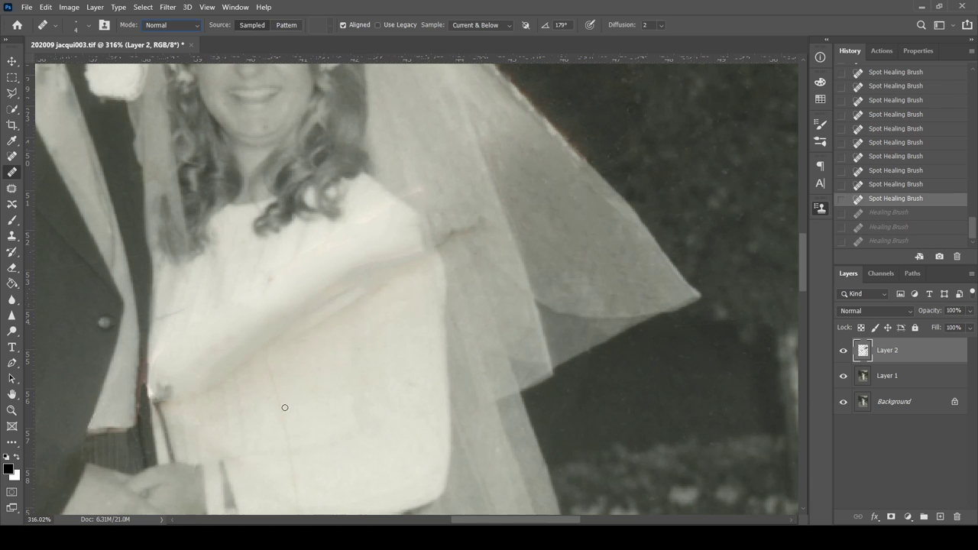
{"action": "key", "text": "ctrl+alt+z"}
{"action": "key", "text": "ctrl+alt+z"}
{"action": "key", "text": "ctrl+alt+z"}
{"action": "key", "text": "shift+plus"}
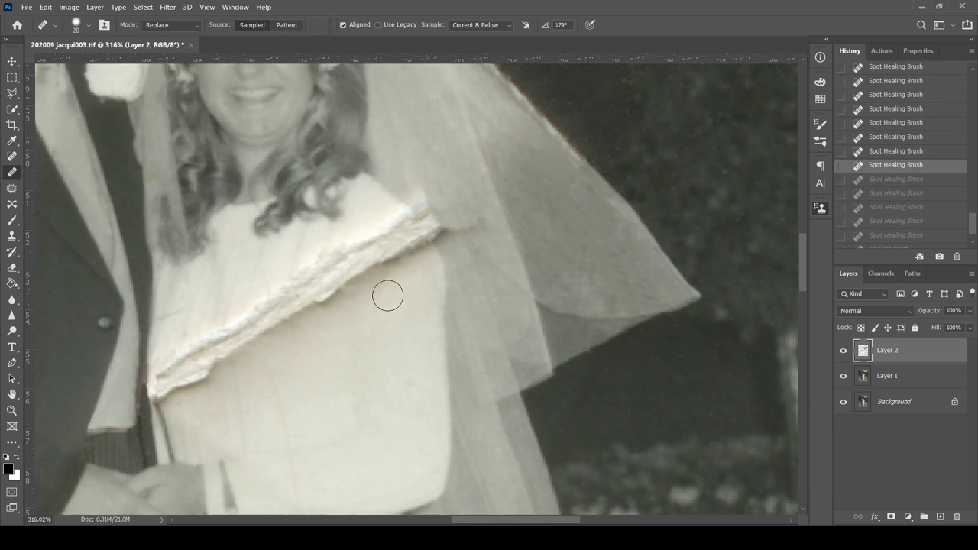
{"action": "left_click_drag", "start_coordinate": [387, 295], "coordinate": [412, 264]}
{"action": "left_click_drag", "start_coordinate": [193, 382], "coordinate": [374, 269]}
{"action": "mouse_move", "coordinate": [252, 305]}
{"action": "left_mouse_down"}
{"action": "mouse_move", "coordinate": [168, 374]}
{"action": "mouse_move", "coordinate": [325, 263]}
{"action": "left_mouse_up"}
{"action": "left_click_drag", "start_coordinate": [382, 229], "coordinate": [396, 232]}
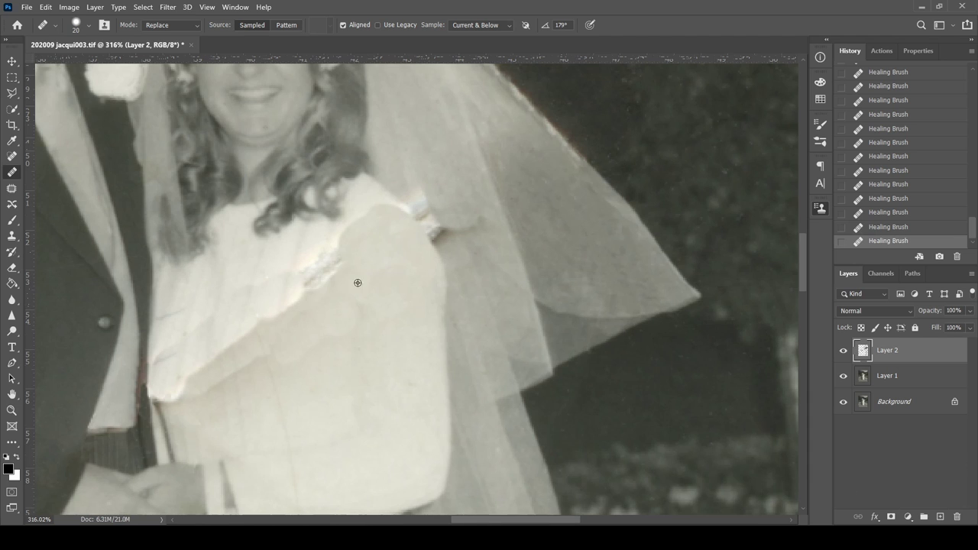
{"action": "key", "text": "shift+minus"}
Step: With the brush at sizes 10 and 5, heal blotches and small marks on the dress front and edge
{"action": "scroll", "coordinate": [329, 252], "scroll_direction": "down", "scroll_amount": 3}
{"action": "scroll", "coordinate": [298, 225], "scroll_direction": "left", "scroll_amount": 3}
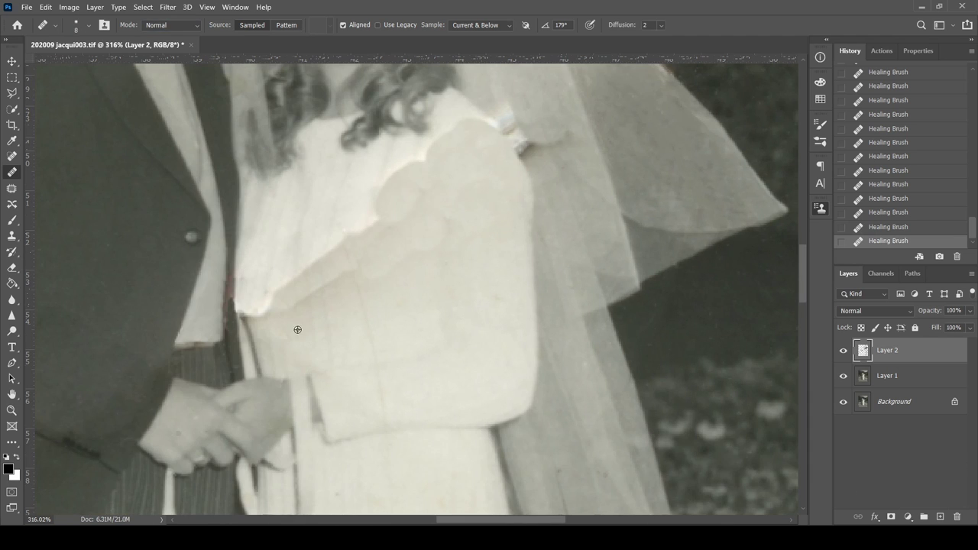
{"action": "key", "text": "bracketright"}
{"action": "key", "text": "bracketright"}
{"action": "key", "text": "bracketright"}
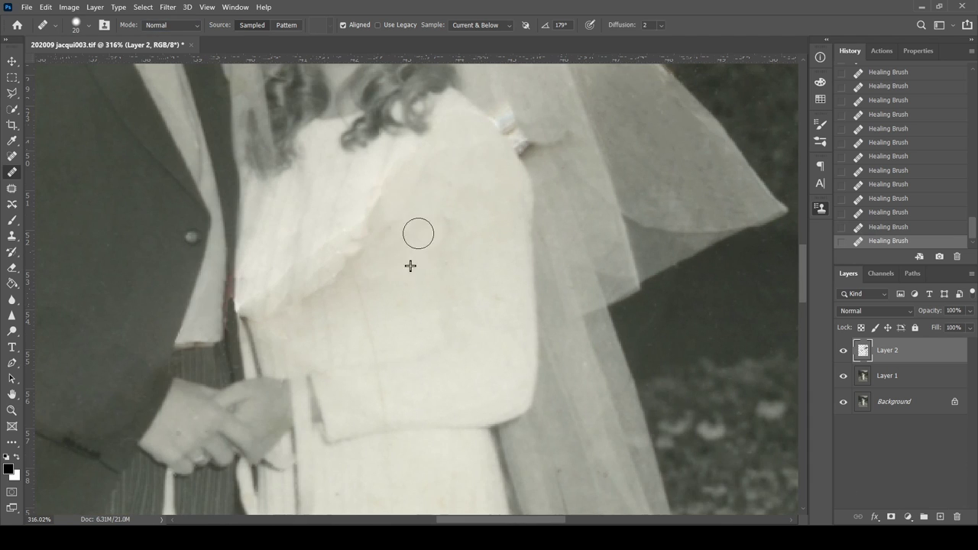
{"action": "scroll", "coordinate": [389, 320], "scroll_direction": "down", "scroll_amount": 1}
{"action": "key", "text": "bracketleft"}
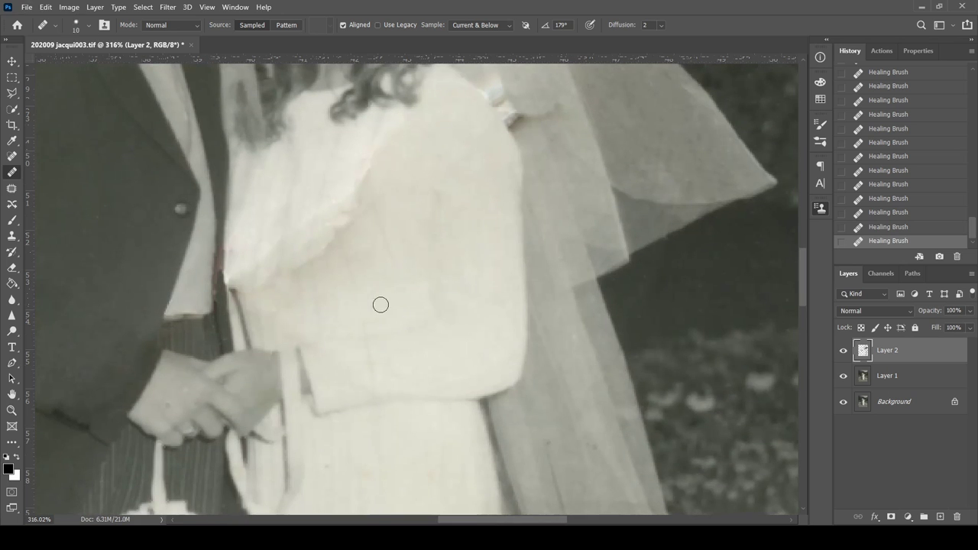
{"action": "key", "text": "bracketright"}
{"action": "key", "text": "bracketright"}
{"action": "key", "text": "bracketright"}
{"action": "left_click_drag", "start_coordinate": [399, 172], "coordinate": [396, 179]}
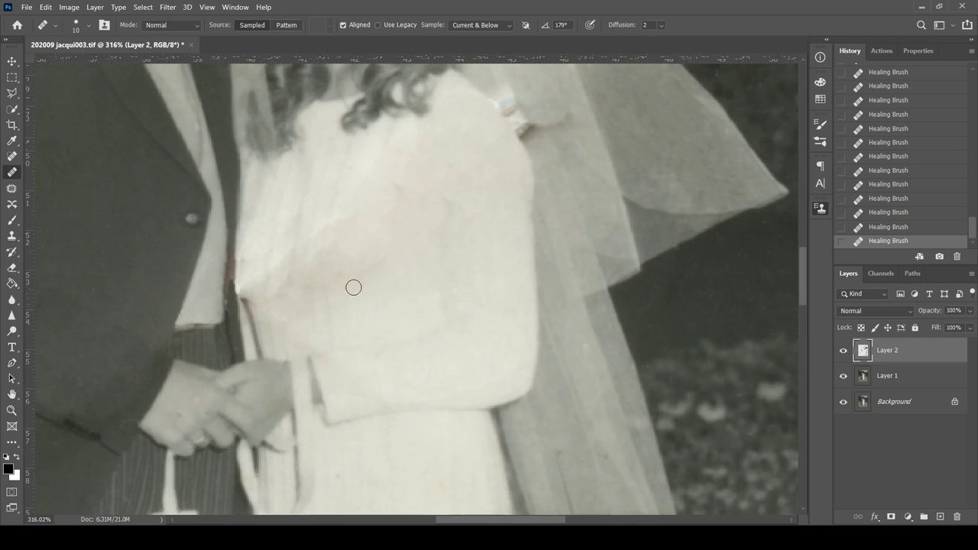
{"action": "key", "text": "ctrl+z"}
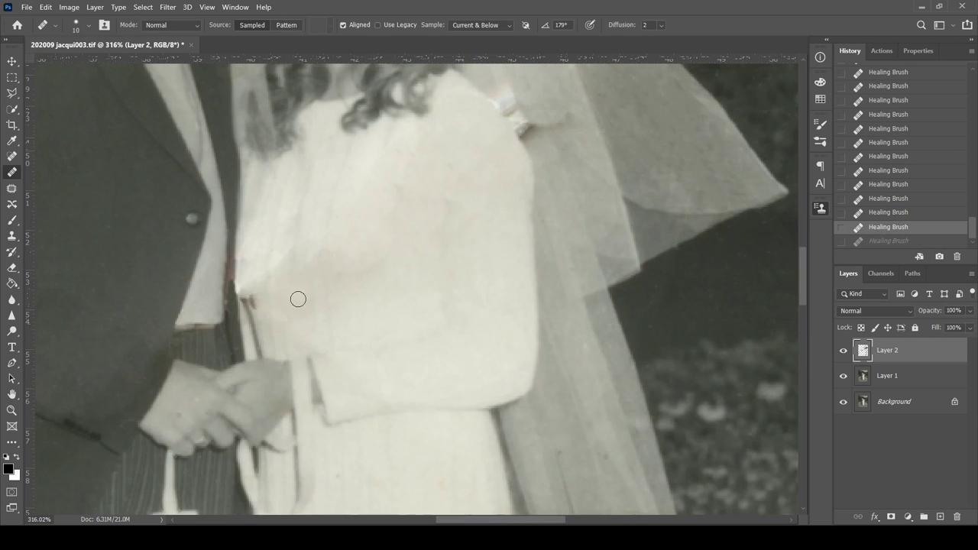
{"action": "left_click_drag", "start_coordinate": [298, 299], "coordinate": [278, 297]}
{"action": "scroll", "coordinate": [275, 297], "scroll_direction": "up", "scroll_amount": 4}
{"action": "key", "text": "bracketleft"}
{"action": "left_click", "coordinate": [231, 301]}
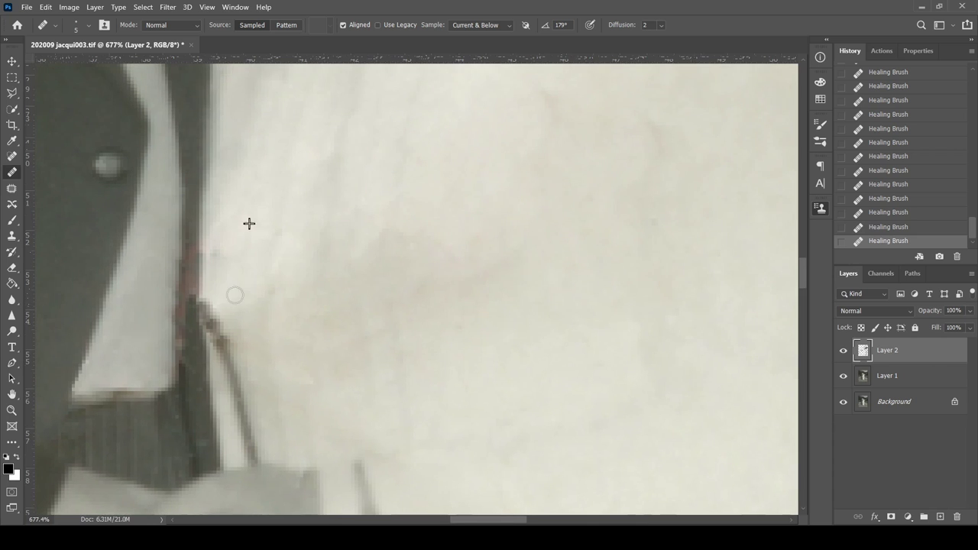
{"action": "scroll", "coordinate": [406, 200], "scroll_direction": "down", "scroll_amount": 2}
{"action": "key", "text": "ctrl+z"}
Step: Heal the white tear across the flowerbed with the Healing Brush at size 60, finishing at size 20
{"action": "scroll", "coordinate": [282, 207], "scroll_direction": "down", "scroll_amount": 8}
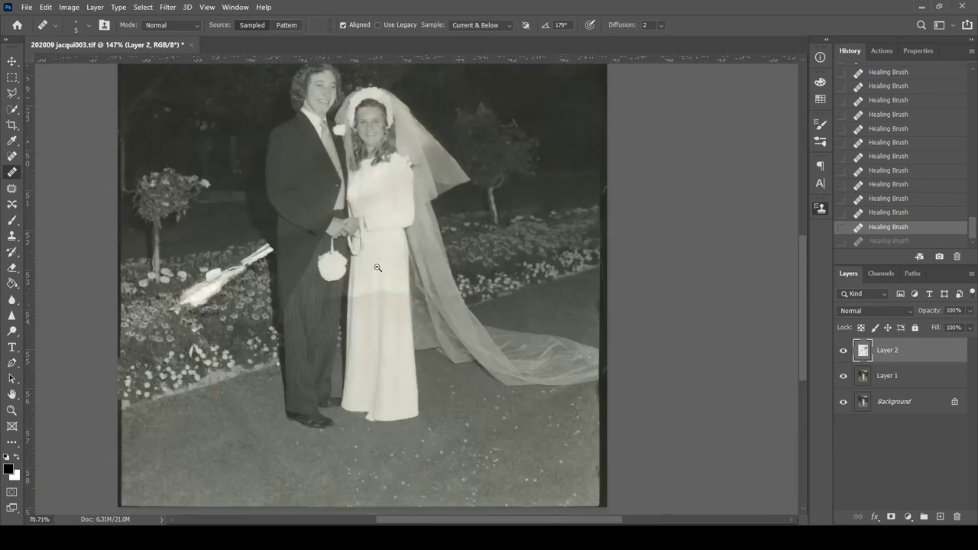
{"action": "scroll", "coordinate": [198, 306], "scroll_direction": "up", "scroll_amount": 6}
{"action": "key", "text": "shift+j"}
{"action": "scroll", "coordinate": [189, 319], "scroll_direction": "up", "scroll_amount": 3}
{"action": "key", "text": "shift+j"}
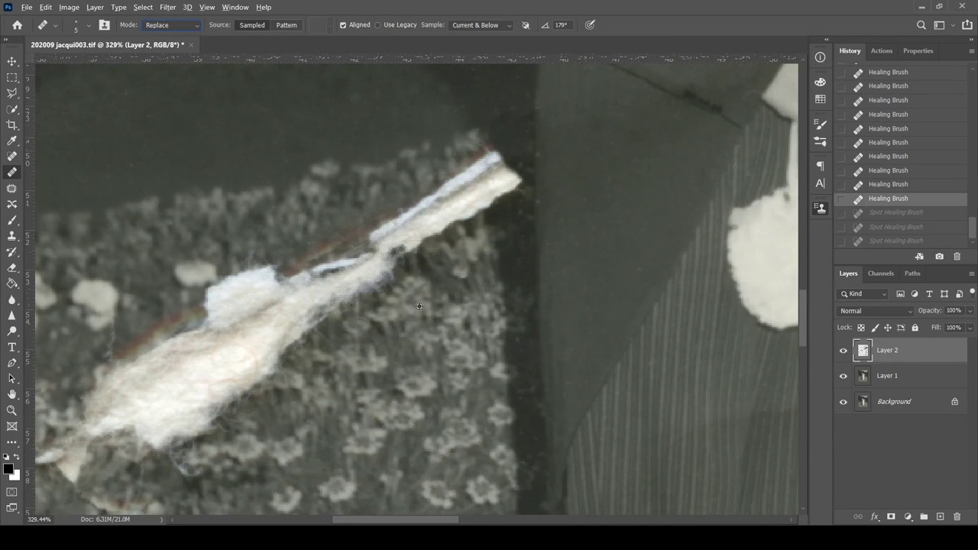
{"action": "key", "text": "bracketright"}
{"action": "key", "text": "bracketright"}
{"action": "key", "text": "bracketright"}
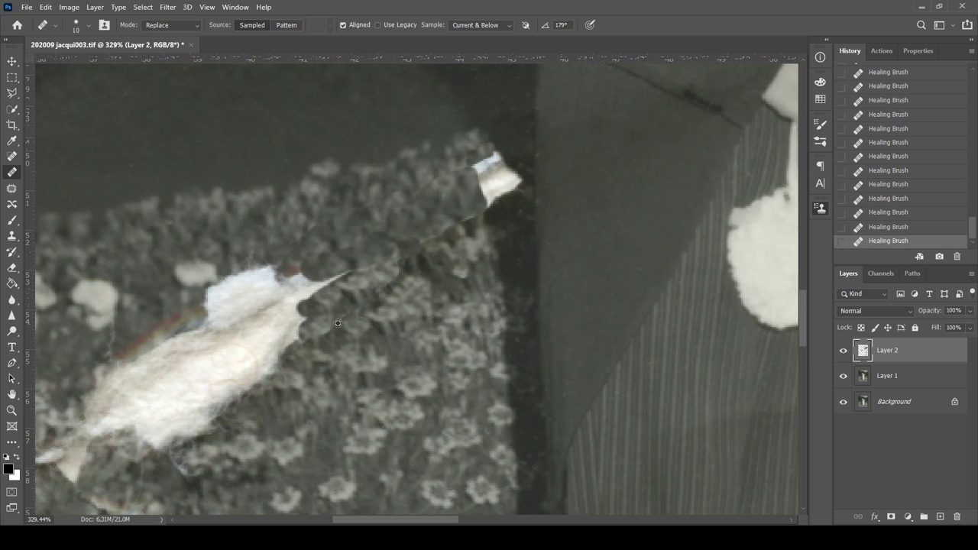
{"action": "left_click_drag", "start_coordinate": [359, 283], "coordinate": [459, 183]}
{"action": "left_click_drag", "start_coordinate": [256, 282], "coordinate": [342, 228]}
{"action": "key", "text": "bracketleft"}
{"action": "key", "text": "bracketleft"}
{"action": "key", "text": "bracketleft"}
{"action": "left_click_drag", "start_coordinate": [489, 152], "coordinate": [447, 98]}
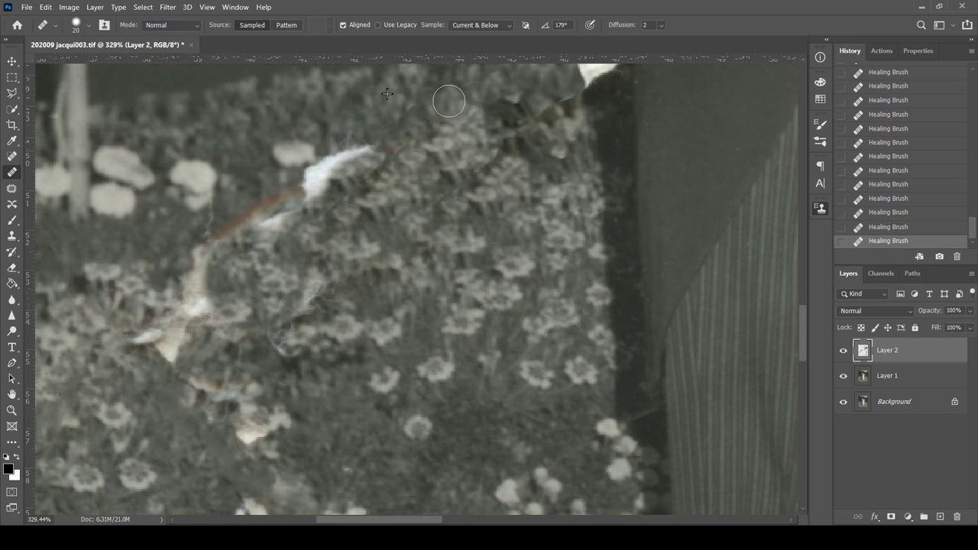
{"action": "mouse_move", "coordinate": [375, 149]}
{"action": "left_mouse_down"}
{"action": "mouse_move", "coordinate": [222, 237]}
{"action": "mouse_move", "coordinate": [153, 343]}
{"action": "left_mouse_up"}
Step: Smooth a blemish along the bride's shoulder
{"action": "scroll", "coordinate": [370, 278], "scroll_direction": "up", "scroll_amount": 3}
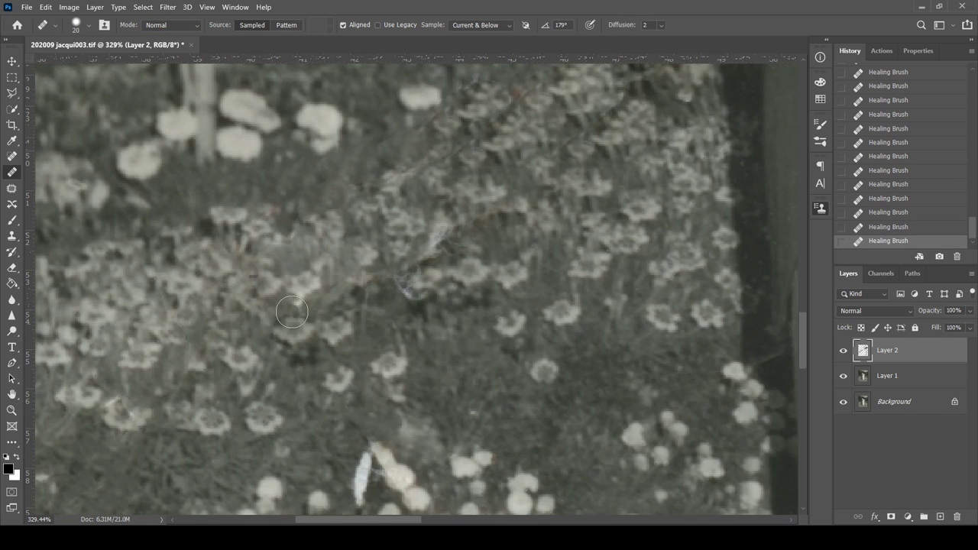
{"action": "scroll", "coordinate": [458, 275], "scroll_direction": "up", "scroll_amount": 2}
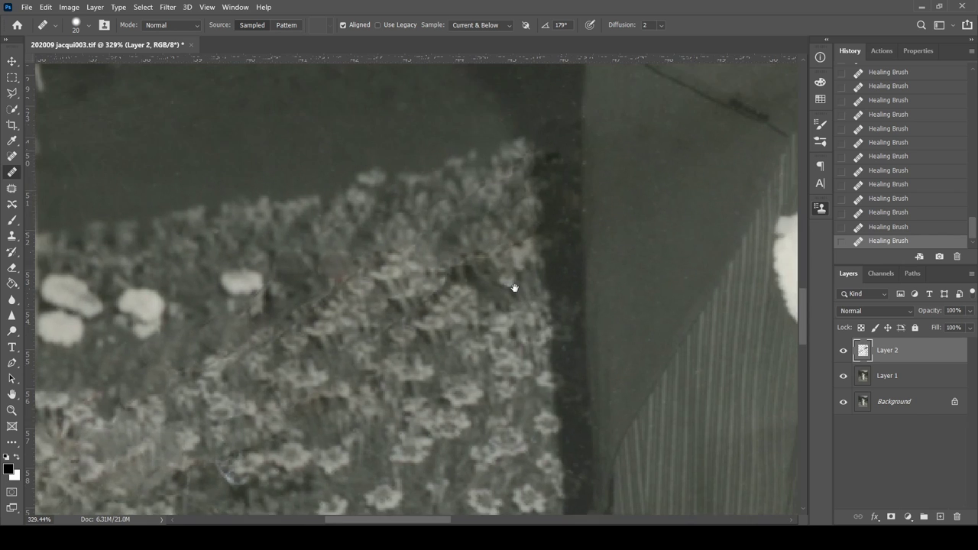
{"action": "scroll", "coordinate": [386, 282], "scroll_direction": "down", "scroll_amount": 3}
{"action": "scroll", "coordinate": [430, 327], "scroll_direction": "down", "scroll_amount": 2}
{"action": "scroll", "coordinate": [420, 268], "scroll_direction": "up", "scroll_amount": 2}
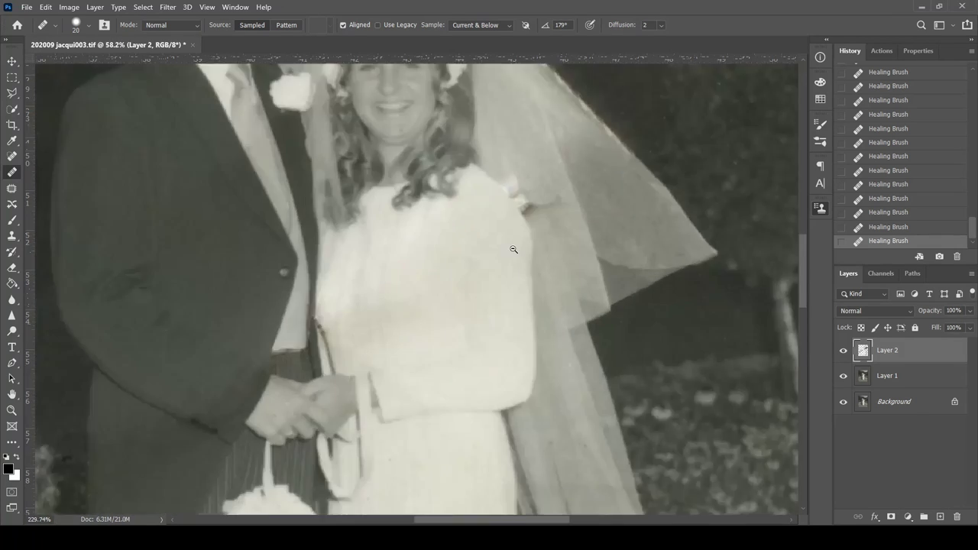
{"action": "scroll", "coordinate": [428, 252], "scroll_direction": "up", "scroll_amount": 5}
{"action": "mouse_move", "coordinate": [441, 253]}
{"action": "left_mouse_down"}
{"action": "mouse_move", "coordinate": [362, 220]}
{"action": "mouse_move", "coordinate": [436, 313]}
{"action": "mouse_move", "coordinate": [421, 291]}
{"action": "mouse_move", "coordinate": [452, 309]}
{"action": "left_mouse_up"}
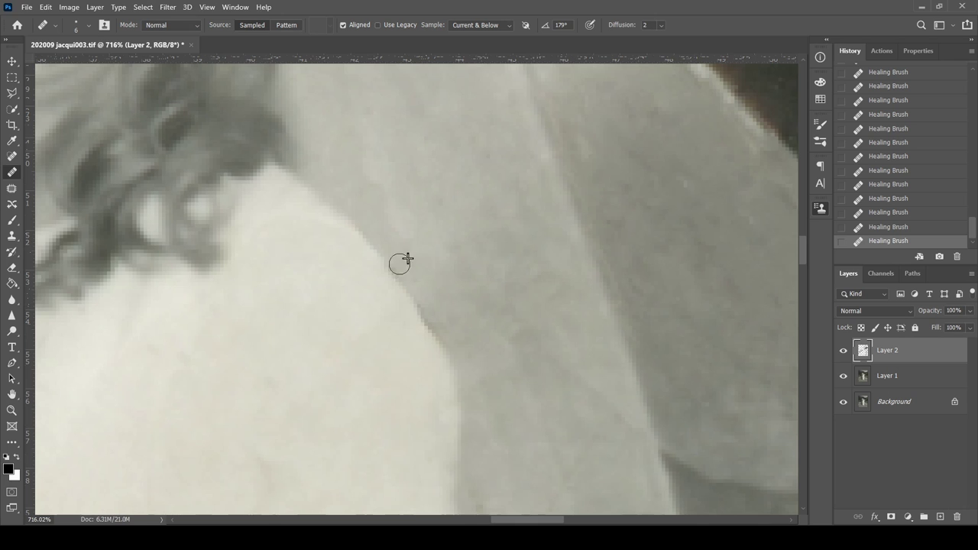
Step: Crop the photo to its inner area, removing the border
{"action": "scroll", "coordinate": [528, 199], "scroll_direction": "down", "scroll_amount": 10}
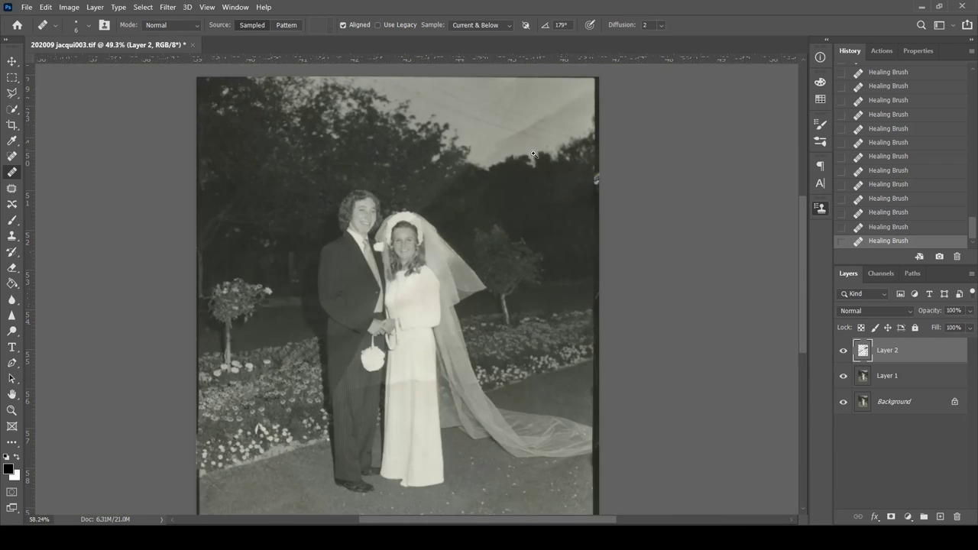
{"action": "key", "text": "c"}
{"action": "left_click_drag", "start_coordinate": [249, 83], "coordinate": [584, 495]}
{"action": "key", "text": "Return"}
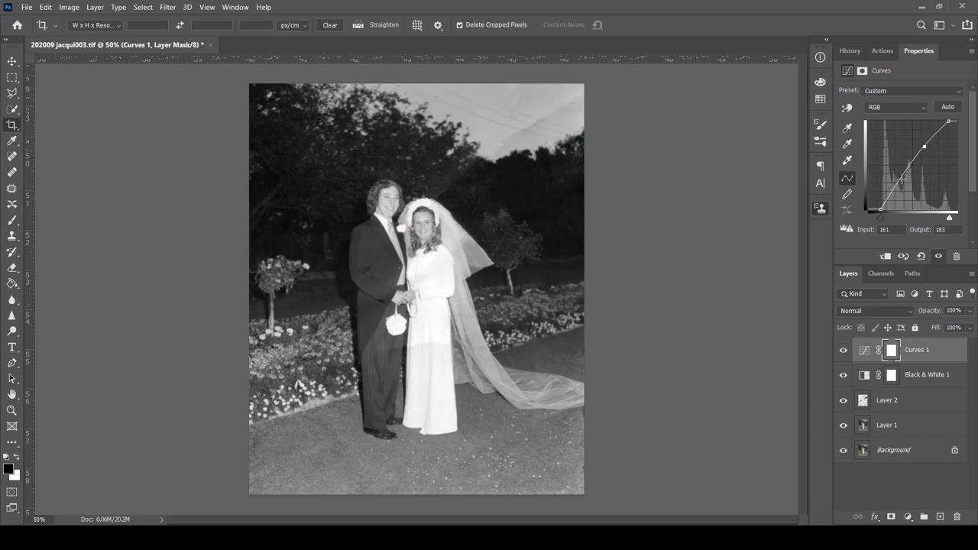
{"action": "left_click", "coordinate": [12, 220]}
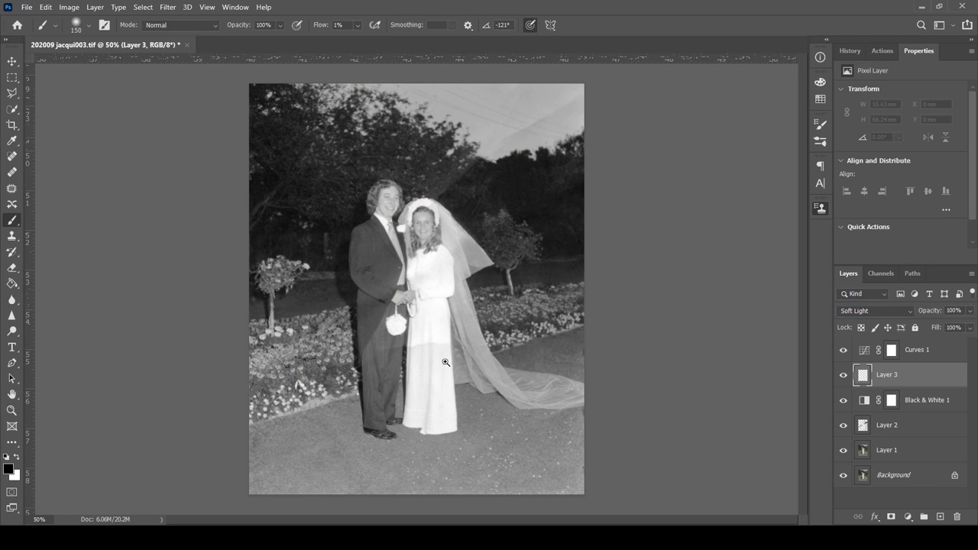
Step: Burn the trees at the top right with black, shrinking the brush to 70
{"action": "key", "text": "x"}
{"action": "mouse_move", "coordinate": [557, 125]}
{"action": "left_mouse_down"}
{"action": "mouse_move", "coordinate": [594, 179]}
{"action": "mouse_move", "coordinate": [452, 169]}
{"action": "mouse_move", "coordinate": [463, 152]}
{"action": "left_mouse_up"}
{"action": "key", "text": "x"}
{"action": "key", "text": "bracketleft"}
{"action": "key", "text": "bracketleft"}
{"action": "key", "text": "bracketleft"}
{"action": "scroll", "coordinate": [473, 167], "scroll_direction": "up", "scroll_amount": 4}
{"action": "key", "text": "x"}
{"action": "key", "text": "bracketright"}
{"action": "key", "text": "bracketright"}
{"action": "key", "text": "bracketright"}
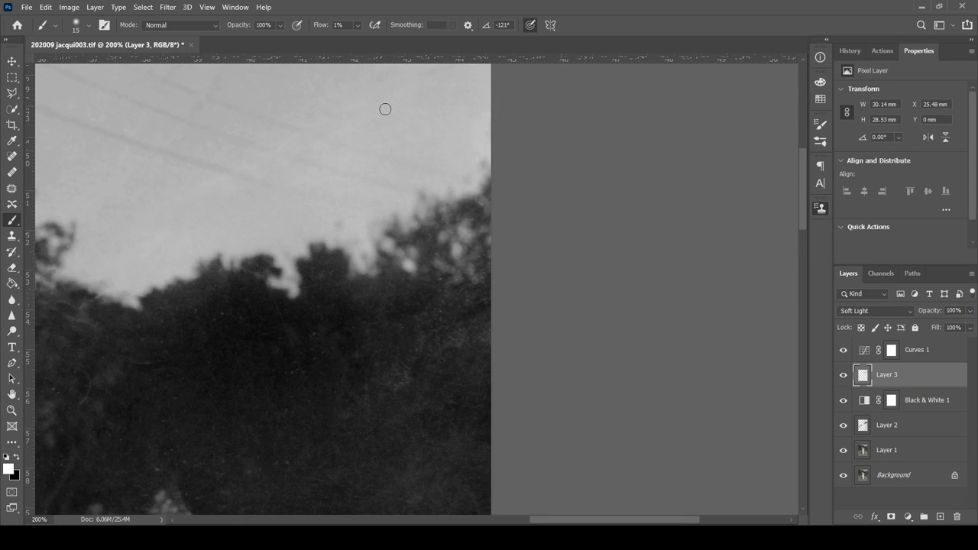
{"action": "scroll", "coordinate": [253, 177], "scroll_direction": "down", "scroll_amount": 1}
Step: Enlarge the brush to 125 and darken the trees above the couple
{"action": "key", "text": "x"}
{"action": "scroll", "coordinate": [353, 175], "scroll_direction": "up", "scroll_amount": 2}
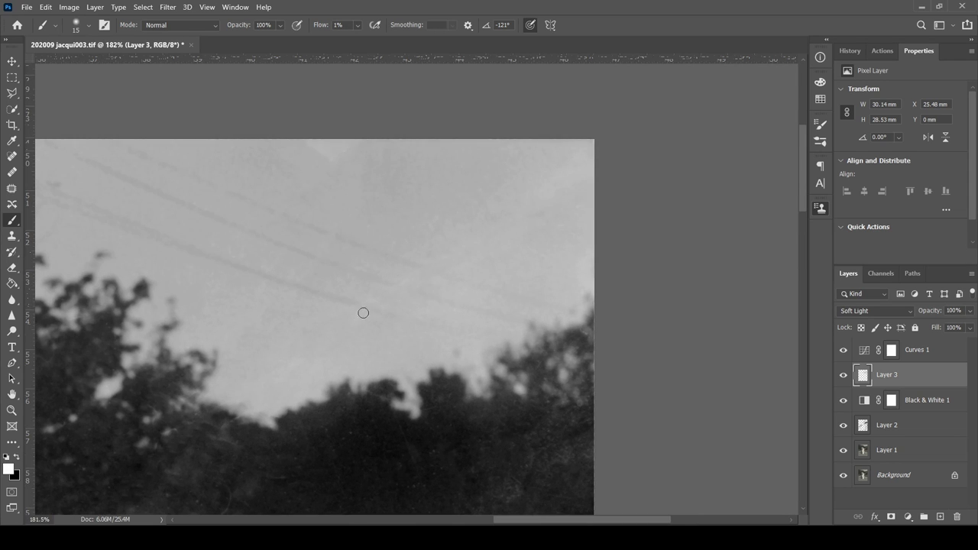
{"action": "scroll", "coordinate": [321, 229], "scroll_direction": "down", "scroll_amount": 2}
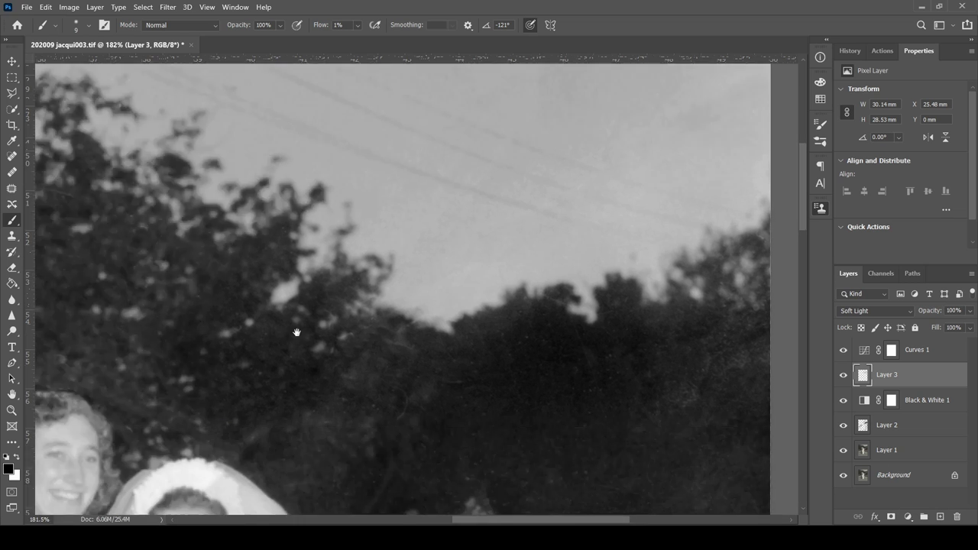
{"action": "scroll", "coordinate": [295, 331], "scroll_direction": "down", "scroll_amount": 2}
{"action": "key", "text": "bracketright"}
{"action": "key", "text": "bracketright"}
{"action": "key", "text": "bracketright"}
{"action": "scroll", "coordinate": [528, 191], "scroll_direction": "up", "scroll_amount": 1}
{"action": "left_click_drag", "start_coordinate": [497, 253], "coordinate": [258, 219]}
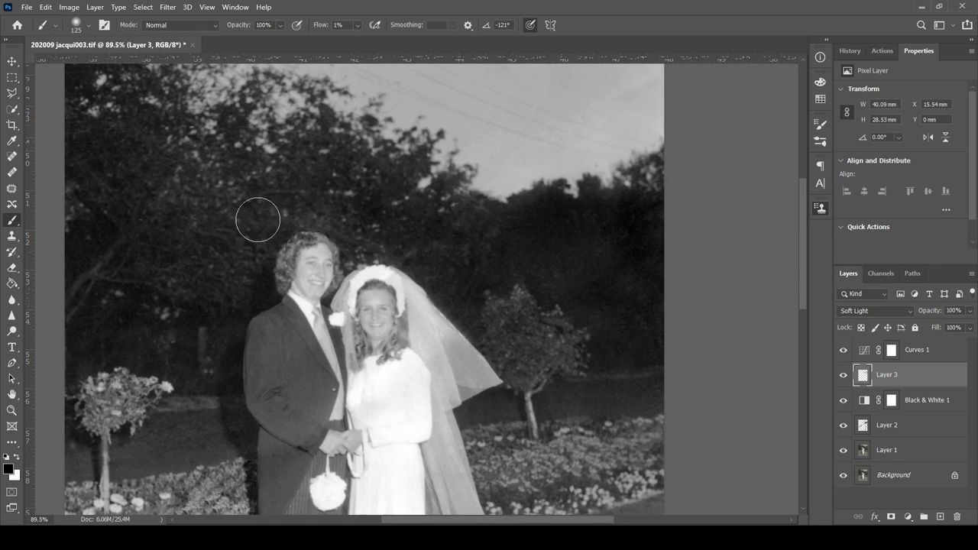
Step: Lighten the couple, veil, hands and bouquet with white, erasing stray tone
{"action": "left_click_drag", "start_coordinate": [493, 392], "coordinate": [488, 239]}
{"action": "key", "text": "x"}
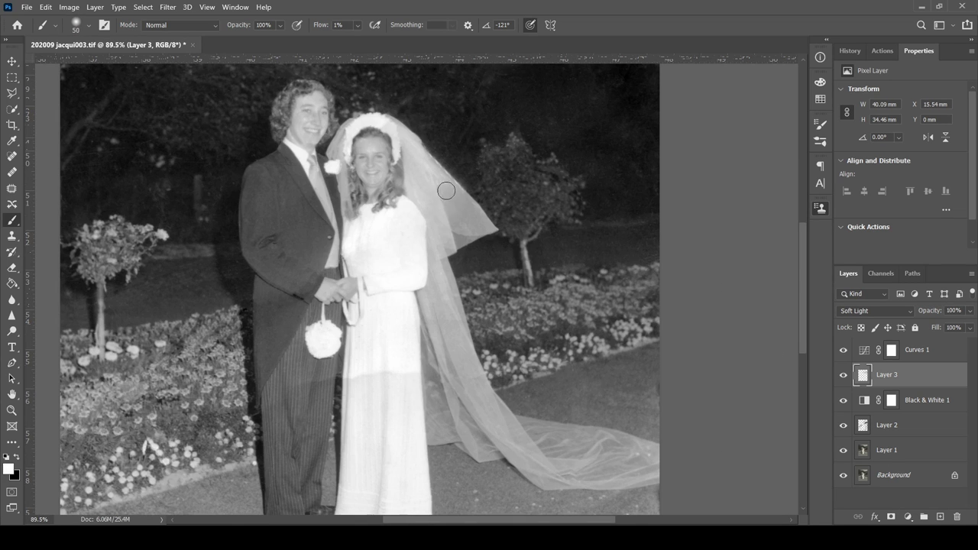
{"action": "scroll", "coordinate": [330, 300], "scroll_direction": "up", "scroll_amount": 3}
{"action": "left_click_drag", "start_coordinate": [208, 342], "coordinate": [306, 245]}
{"action": "key", "text": "e"}
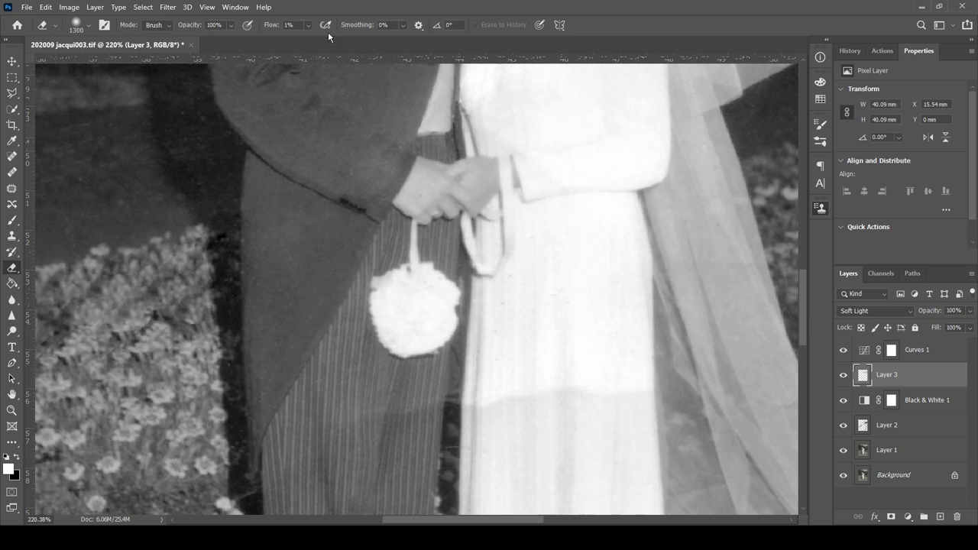
{"action": "scroll", "coordinate": [382, 153], "scroll_direction": "down", "scroll_amount": 4}
{"action": "scroll", "coordinate": [493, 197], "scroll_direction": "up", "scroll_amount": 4}
{"action": "key", "text": "b"}
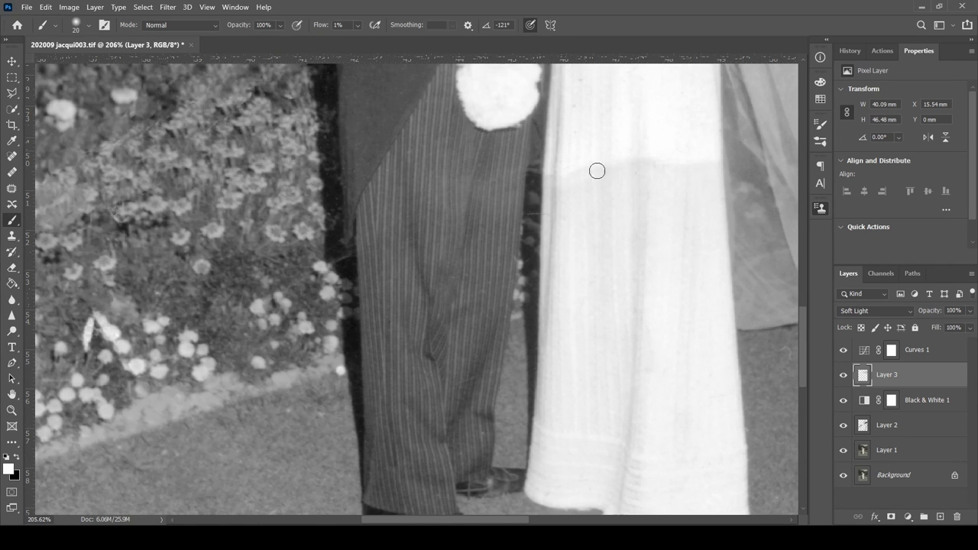
Step: Dodge the dress hem with white using a brush shrunk from 60 for finer strokes
{"action": "left_click_drag", "start_coordinate": [597, 170], "coordinate": [437, 105]}
{"action": "key", "text": "bracketright"}
{"action": "key", "text": "bracketright"}
{"action": "key", "text": "bracketright"}
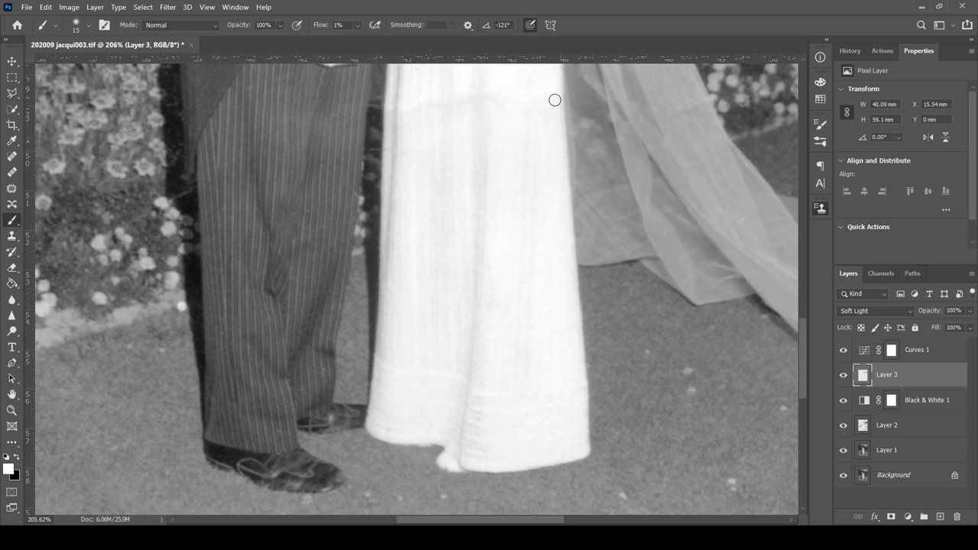
{"action": "key", "text": "bracketleft"}
{"action": "key", "text": "bracketleft"}
{"action": "key", "text": "bracketleft"}
{"action": "scroll", "coordinate": [407, 226], "scroll_direction": "up", "scroll_amount": 3}
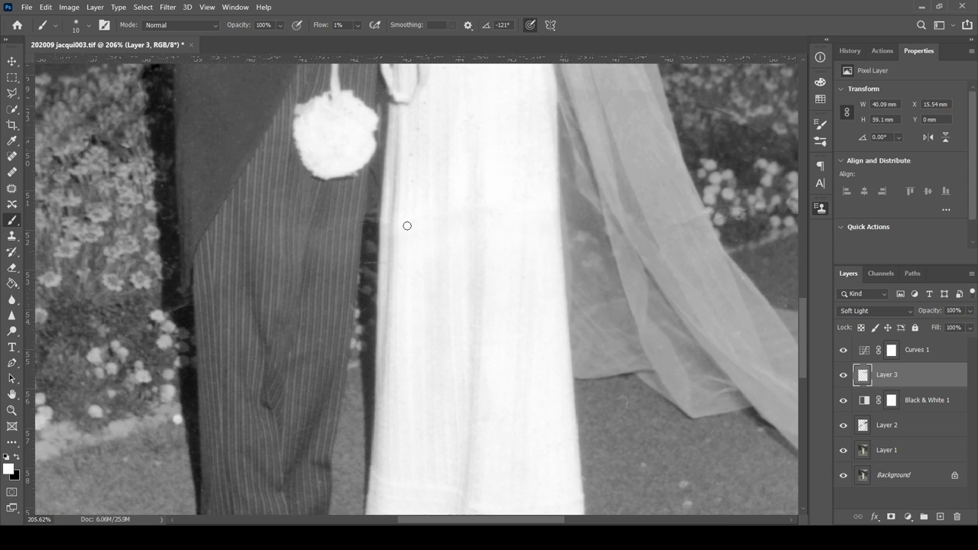
{"action": "scroll", "coordinate": [535, 320], "scroll_direction": "down", "scroll_amount": 3}
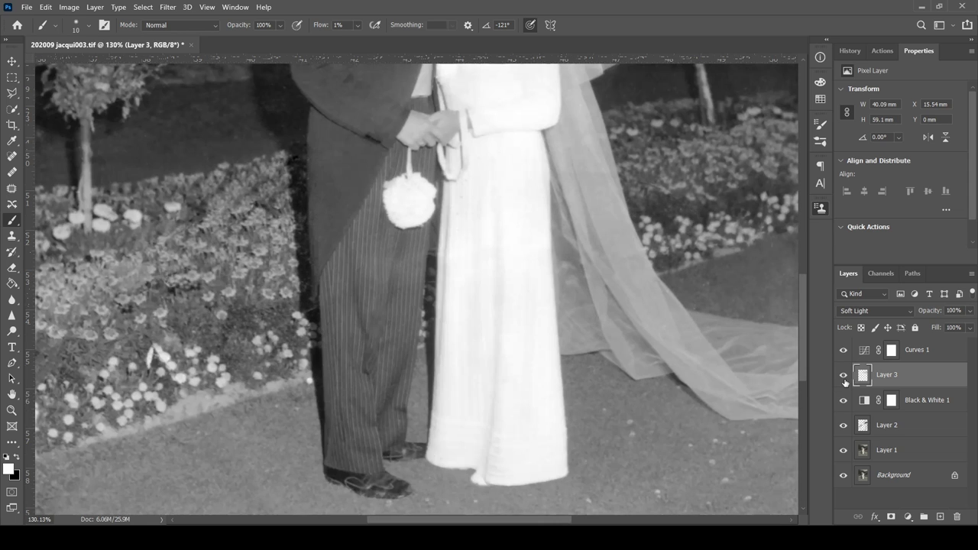
{"action": "key", "text": "bracketleft"}
{"action": "key", "text": "bracketleft"}
{"action": "key", "text": "bracketleft"}
{"action": "scroll", "coordinate": [535, 245], "scroll_direction": "right", "scroll_amount": 2}
{"action": "scroll", "coordinate": [535, 245], "scroll_direction": "up", "scroll_amount": 1}
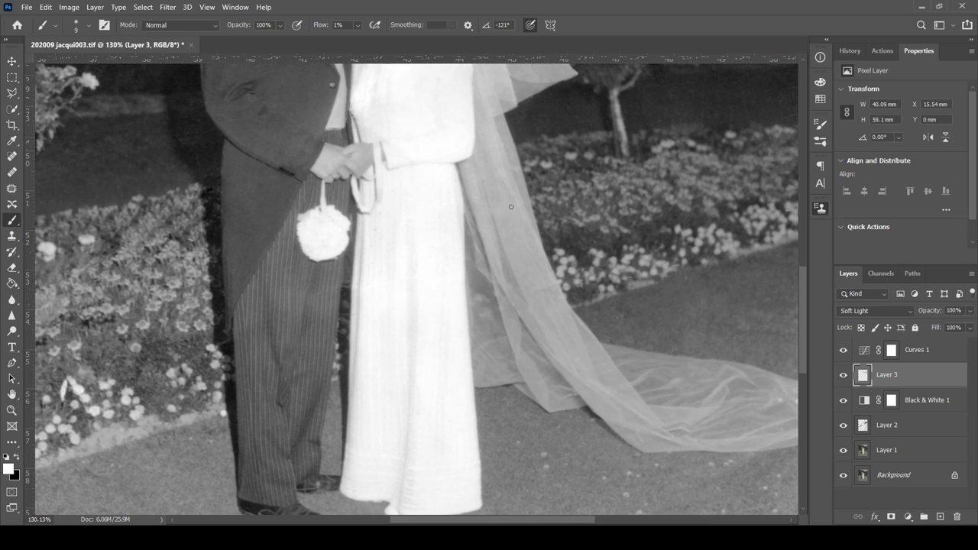
{"action": "scroll", "coordinate": [408, 285], "scroll_direction": "up", "scroll_amount": 3}
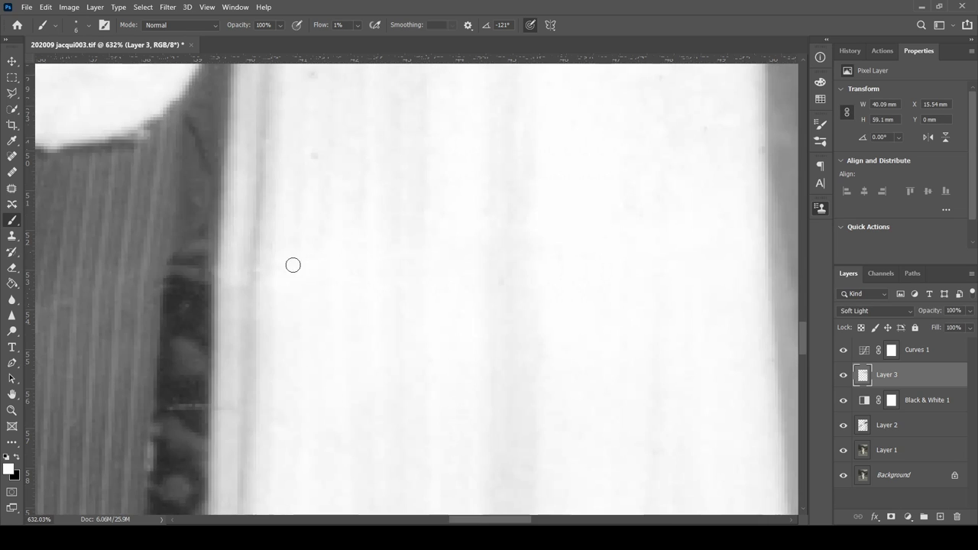
{"action": "scroll", "coordinate": [292, 265], "scroll_direction": "down", "scroll_amount": 2}
{"action": "scroll", "coordinate": [509, 328], "scroll_direction": "down", "scroll_amount": 2}
Step: Erase stray dodge strokes over the sky with a larger eraser, then burn it with black
{"action": "key", "text": "e"}
{"action": "scroll", "coordinate": [458, 317], "scroll_direction": "up", "scroll_amount": 4}
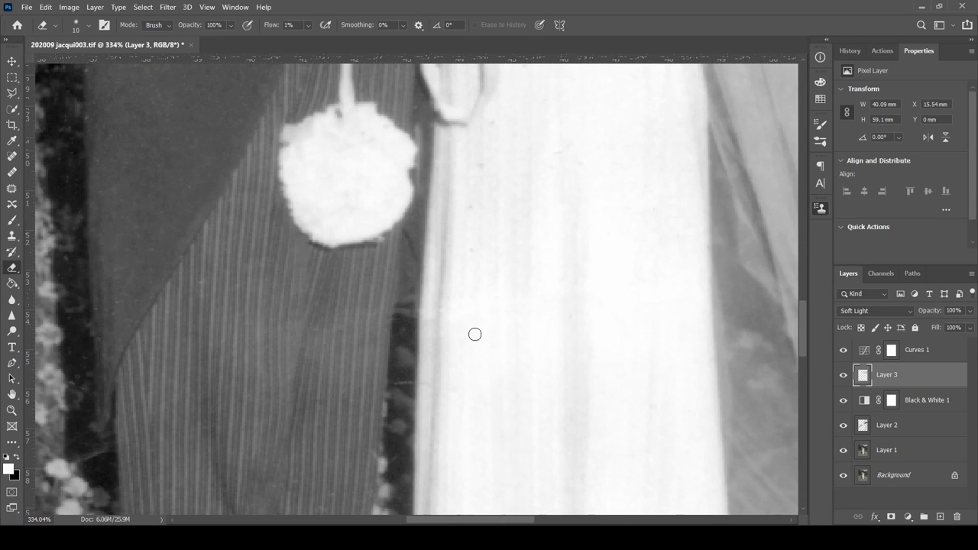
{"action": "scroll", "coordinate": [512, 303], "scroll_direction": "right", "scroll_amount": 3}
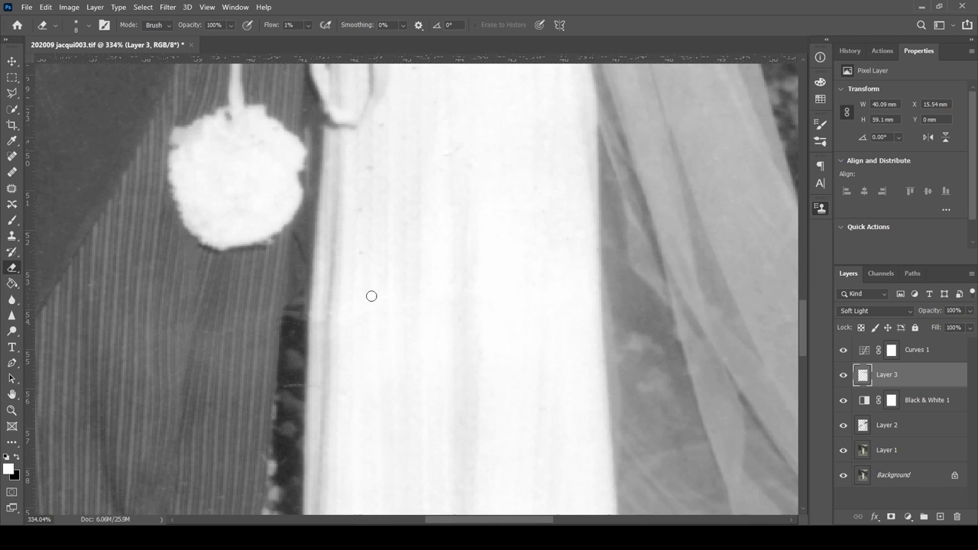
{"action": "scroll", "coordinate": [371, 296], "scroll_direction": "down", "scroll_amount": 5}
{"action": "scroll", "coordinate": [382, 275], "scroll_direction": "down", "scroll_amount": 4}
{"action": "scroll", "coordinate": [397, 254], "scroll_direction": "up", "scroll_amount": 4}
{"action": "key", "text": "bracketright"}
{"action": "key", "text": "bracketright"}
{"action": "key", "text": "bracketright"}
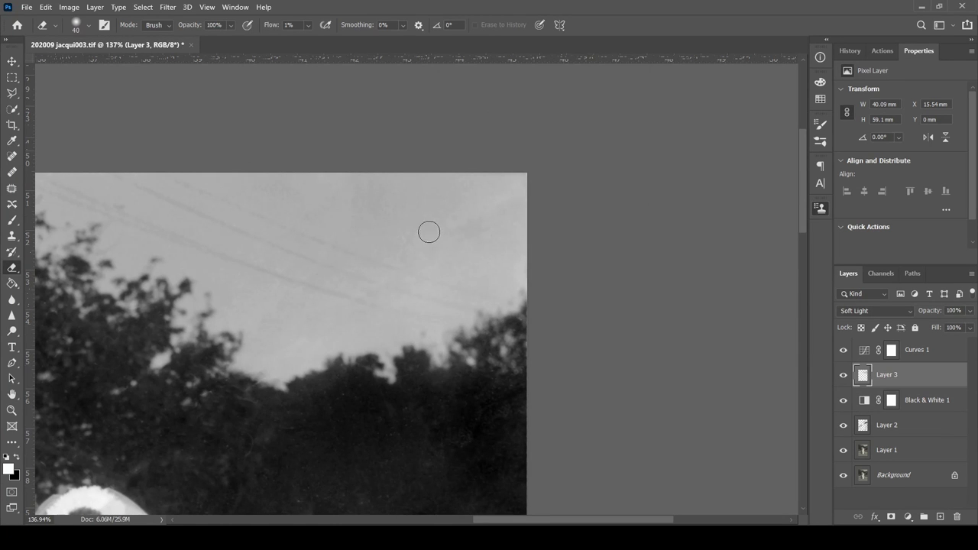
{"action": "key", "text": "b"}
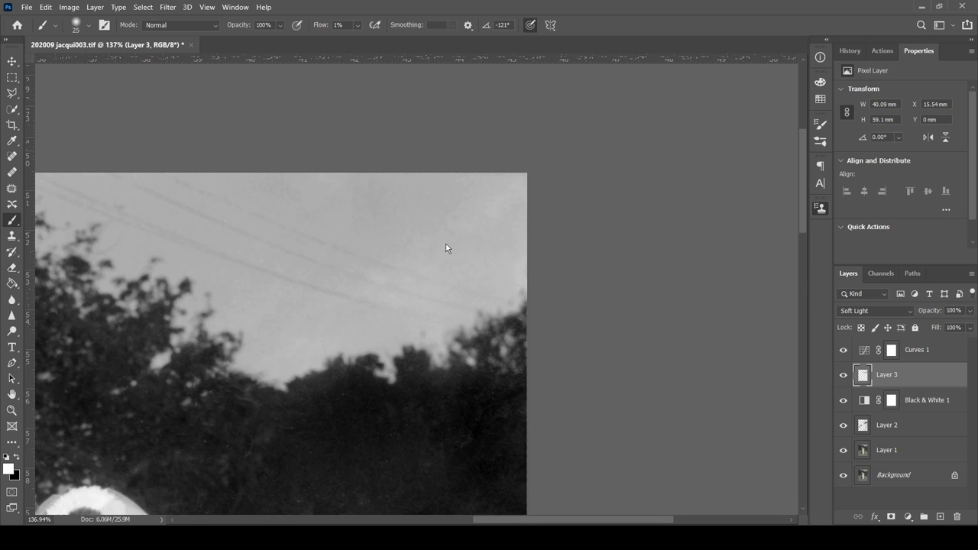
{"action": "scroll", "coordinate": [446, 248], "scroll_direction": "up", "scroll_amount": 2}
{"action": "key", "text": "x"}
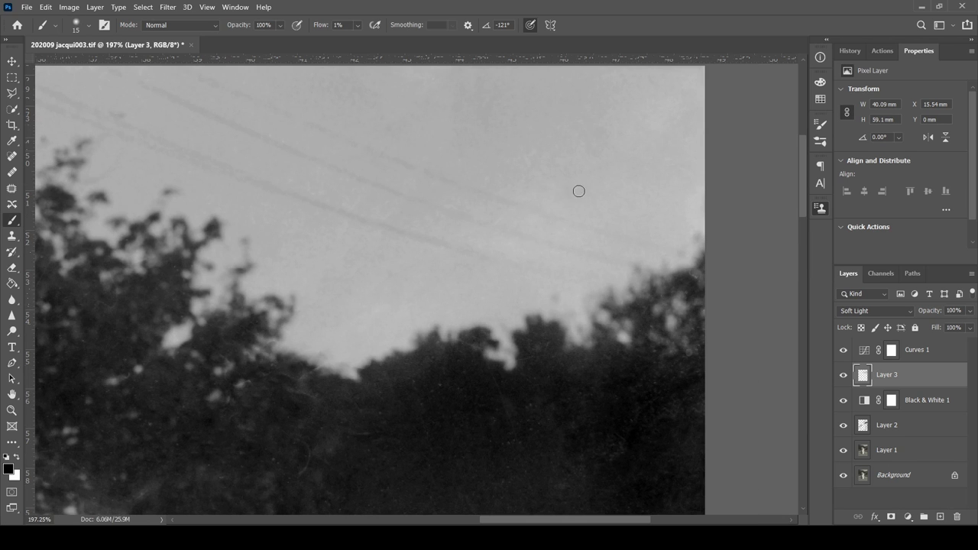
{"action": "scroll", "coordinate": [549, 213], "scroll_direction": "down", "scroll_amount": 5}
{"action": "scroll", "coordinate": [359, 372], "scroll_direction": "up", "scroll_amount": 5}
Step: Hide Soft Light Layer 3 and Black & White 1 to compare, and select Layer 2
{"action": "key", "text": "j"}
{"action": "left_click", "coordinate": [886, 425]}
{"action": "left_click", "coordinate": [844, 375]}
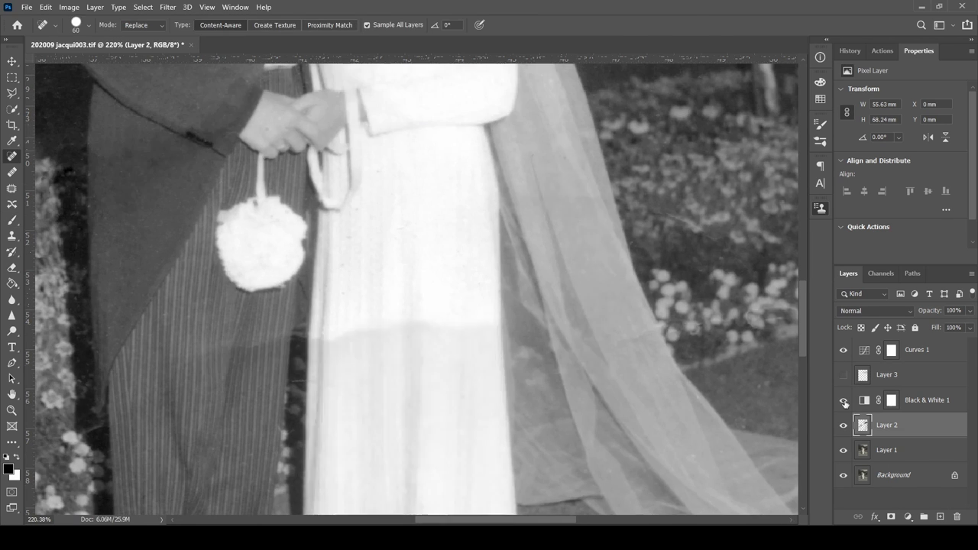
{"action": "left_click", "coordinate": [844, 400]}
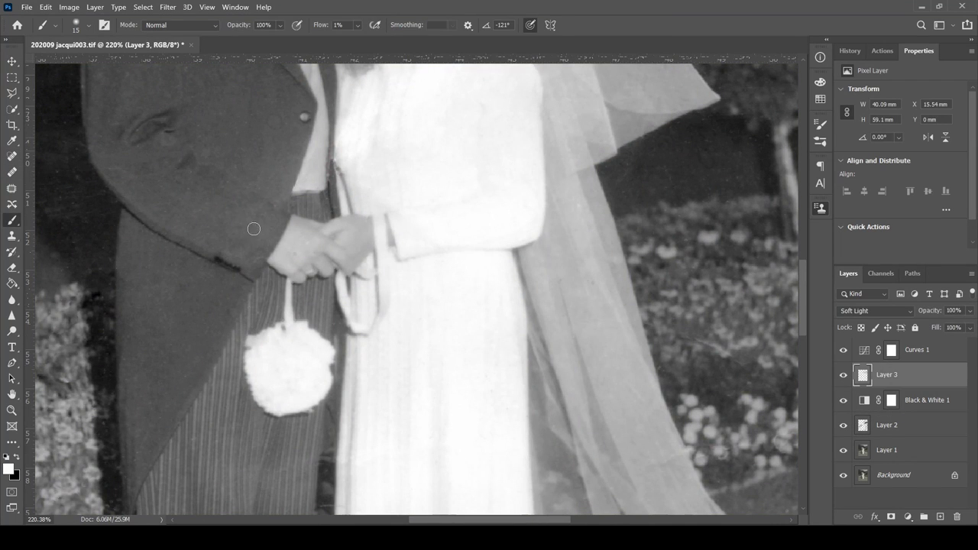
{"action": "key", "text": "e"}
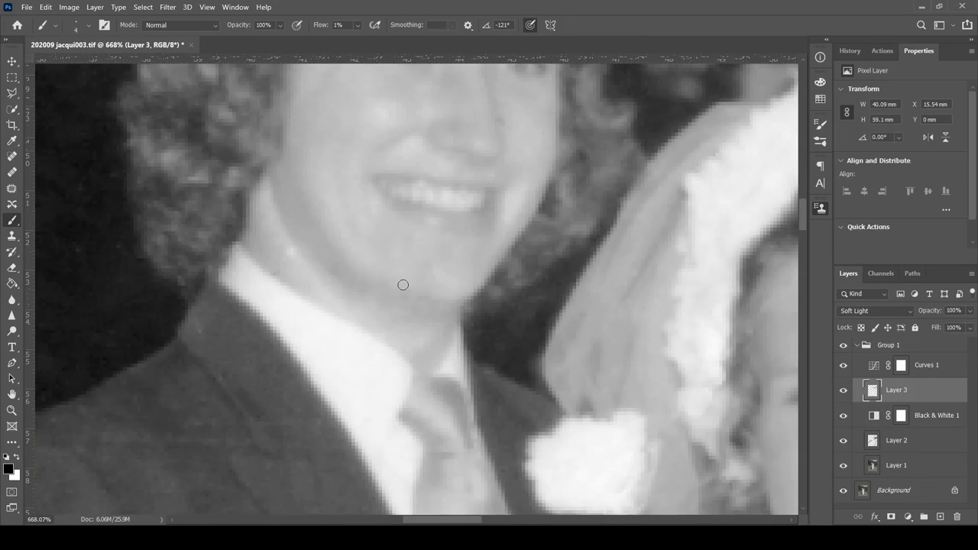
Step: Burn the jacket edge beside the dress with black using a fine-tipped brush
{"action": "scroll", "coordinate": [446, 291], "scroll_direction": "up", "scroll_amount": 3}
{"action": "scroll", "coordinate": [402, 262], "scroll_direction": "down", "scroll_amount": 5}
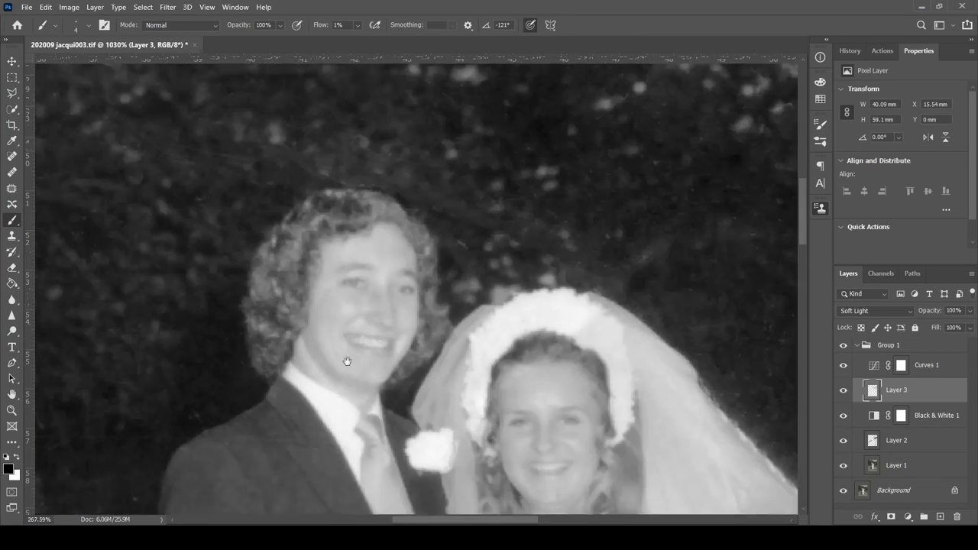
{"action": "scroll", "coordinate": [344, 360], "scroll_direction": "down", "scroll_amount": 2}
{"action": "scroll", "coordinate": [779, 301], "scroll_direction": "down", "scroll_amount": 2}
{"action": "scroll", "coordinate": [423, 189], "scroll_direction": "up", "scroll_amount": 3}
{"action": "key", "text": "bracketright"}
{"action": "key", "text": "bracketright"}
{"action": "key", "text": "x"}
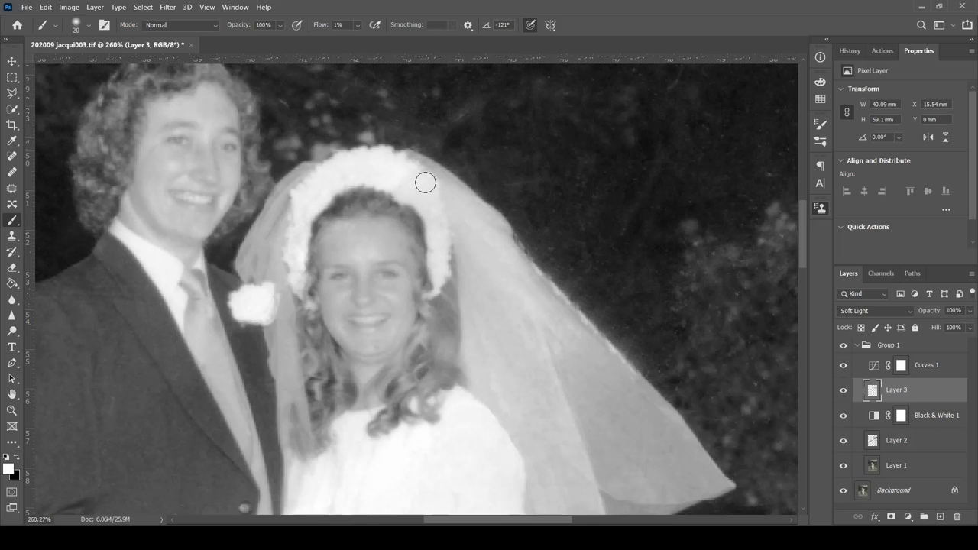
{"action": "key", "text": "bracketright"}
{"action": "key", "text": "bracketright"}
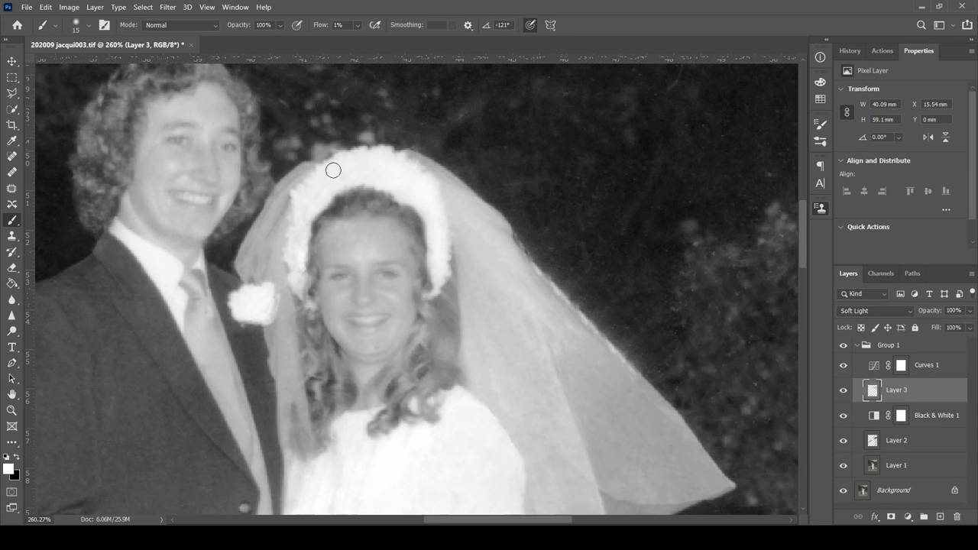
{"action": "scroll", "coordinate": [382, 206], "scroll_direction": "down", "scroll_amount": 3}
{"action": "scroll", "coordinate": [515, 323], "scroll_direction": "up", "scroll_amount": 3}
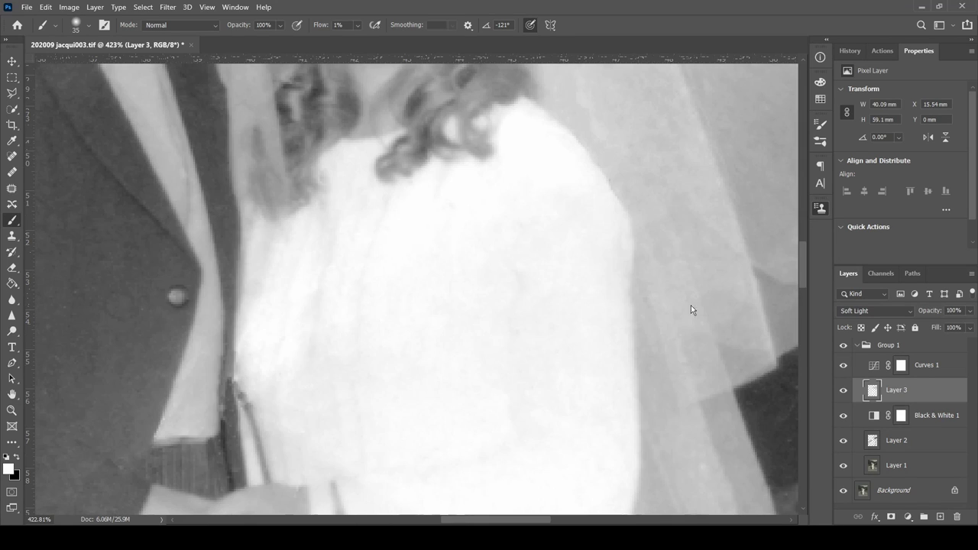
{"action": "key", "text": "x"}
{"action": "key", "text": "bracketleft"}
{"action": "key", "text": "bracketleft"}
{"action": "key", "text": "bracketleft"}
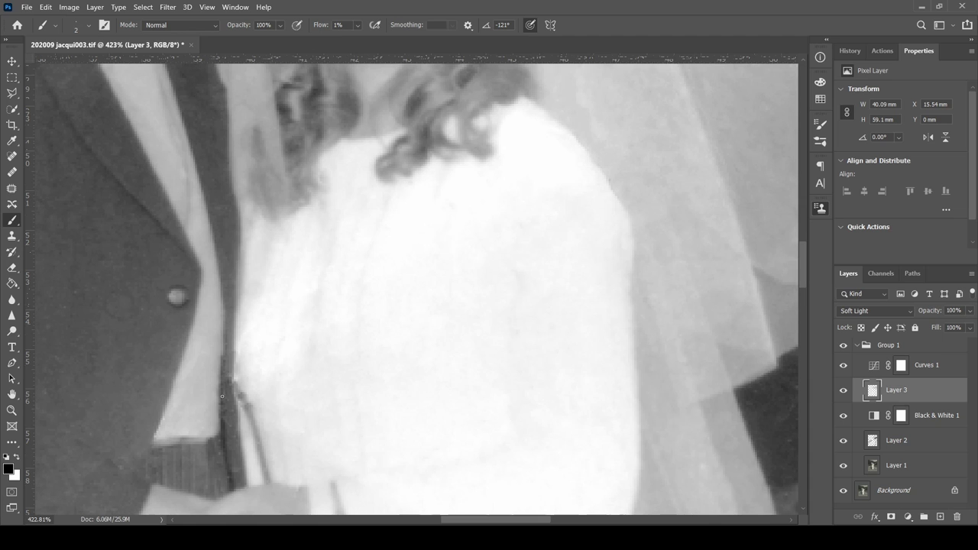
{"action": "key", "text": "bracketright"}
{"action": "left_click_drag", "start_coordinate": [223, 382], "coordinate": [233, 345]}
Step: Refine the jacket shading, swapping black and white paint and softening the sleeve with Blur
{"action": "scroll", "coordinate": [241, 406], "scroll_direction": "up", "scroll_amount": 4}
{"action": "key", "text": "x"}
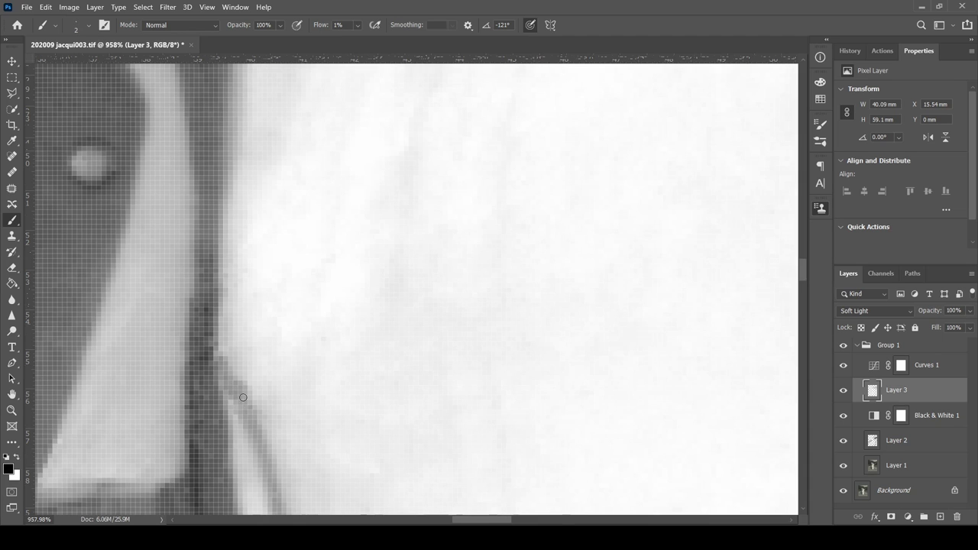
{"action": "key", "text": "x"}
{"action": "key", "text": "x"}
{"action": "scroll", "coordinate": [220, 353], "scroll_direction": "down", "scroll_amount": 3}
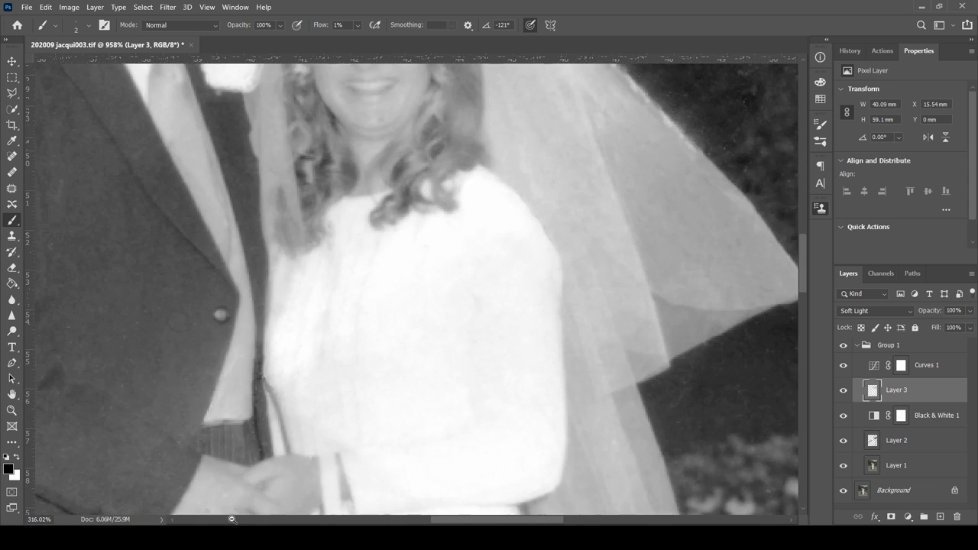
{"action": "scroll", "coordinate": [274, 333], "scroll_direction": "down", "scroll_amount": 2}
{"action": "scroll", "coordinate": [275, 345], "scroll_direction": "up", "scroll_amount": 3}
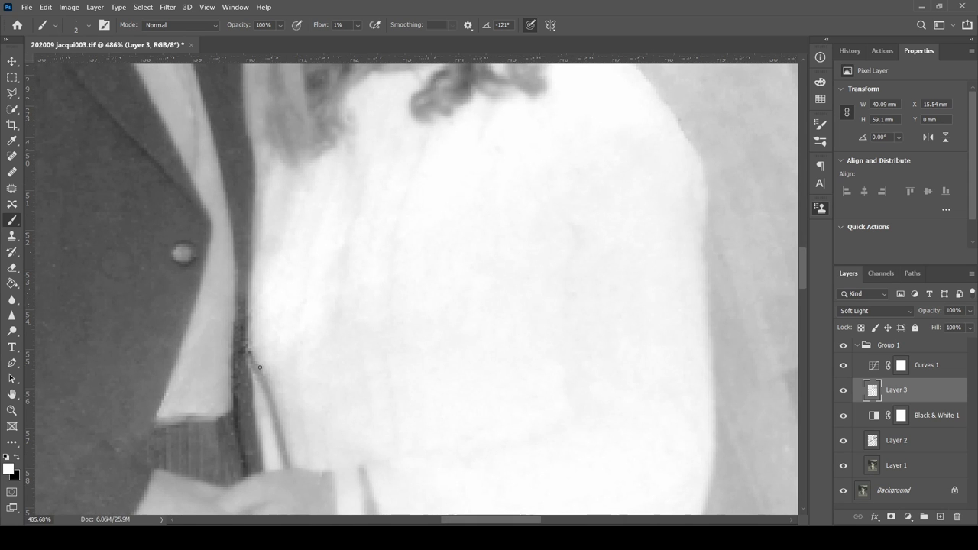
{"action": "key", "text": "x"}
{"action": "scroll", "coordinate": [340, 308], "scroll_direction": "down", "scroll_amount": 4}
{"action": "key", "text": "x"}
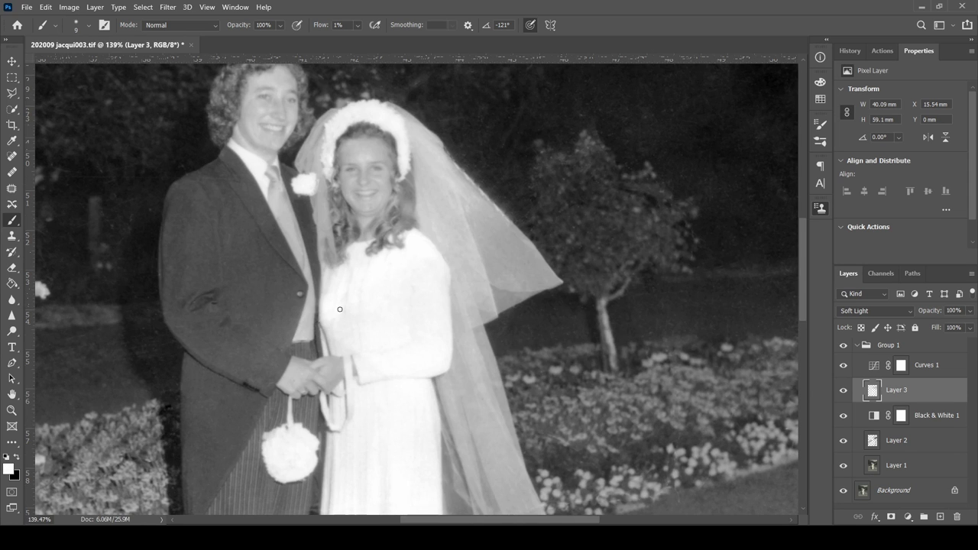
{"action": "scroll", "coordinate": [329, 283], "scroll_direction": "up", "scroll_amount": 1}
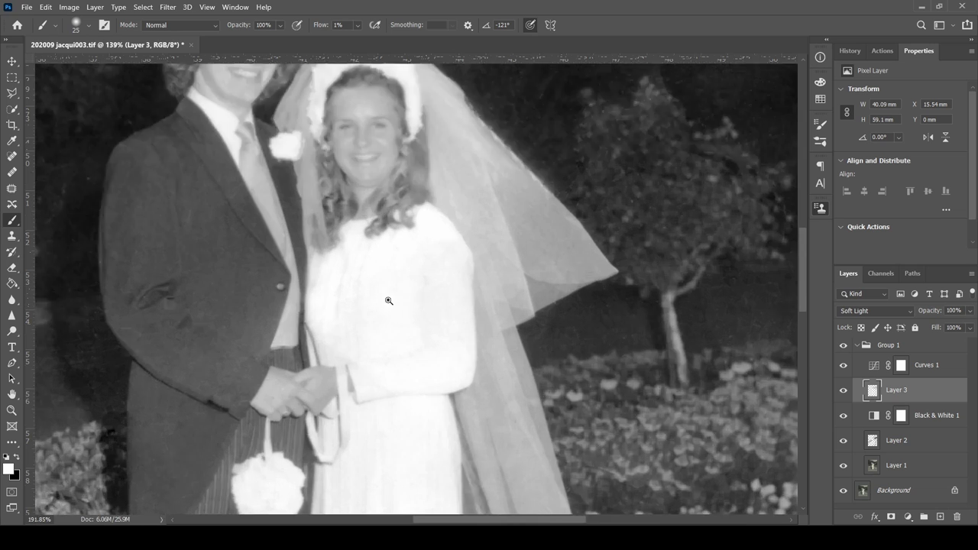
{"action": "scroll", "coordinate": [387, 299], "scroll_direction": "up", "scroll_amount": 3}
{"action": "key", "text": "r"}
{"action": "key", "text": "b"}
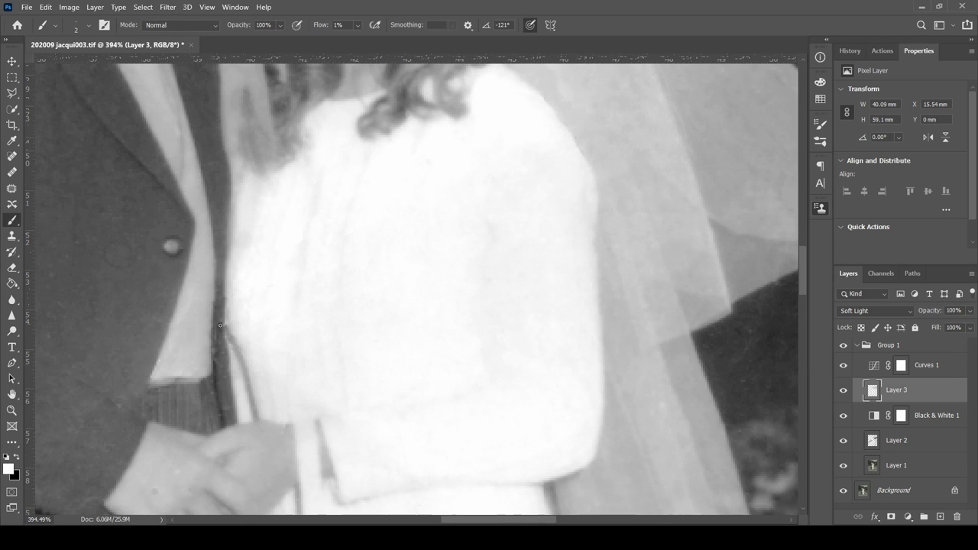
{"action": "scroll", "coordinate": [218, 329], "scroll_direction": "down", "scroll_amount": 3}
{"action": "scroll", "coordinate": [218, 330], "scroll_direction": "down", "scroll_amount": 2}
Step: Move the Curves 1 midtone point, then stamp the visible image into a new Layer 4
{"action": "left_click", "coordinate": [901, 366]}
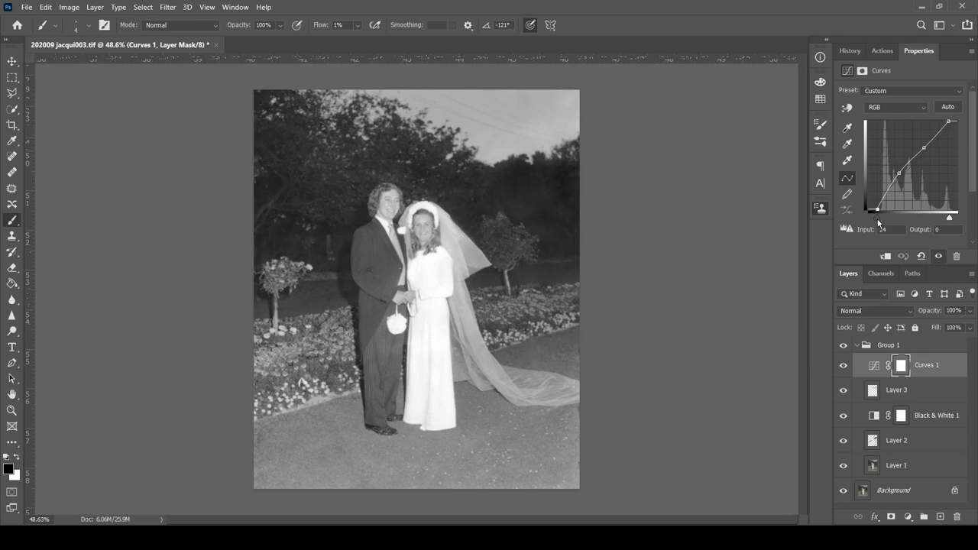
{"action": "left_click_drag", "start_coordinate": [897, 173], "coordinate": [895, 178]}
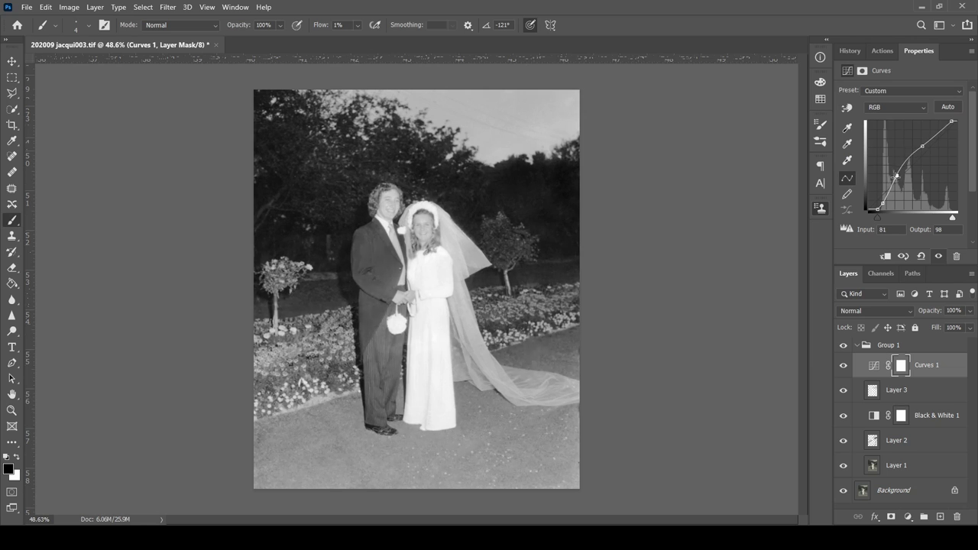
{"action": "scroll", "coordinate": [448, 366], "scroll_direction": "up", "scroll_amount": 3}
{"action": "scroll", "coordinate": [448, 366], "scroll_direction": "down", "scroll_amount": 3}
{"action": "key", "text": "ctrl+shift+alt+e"}
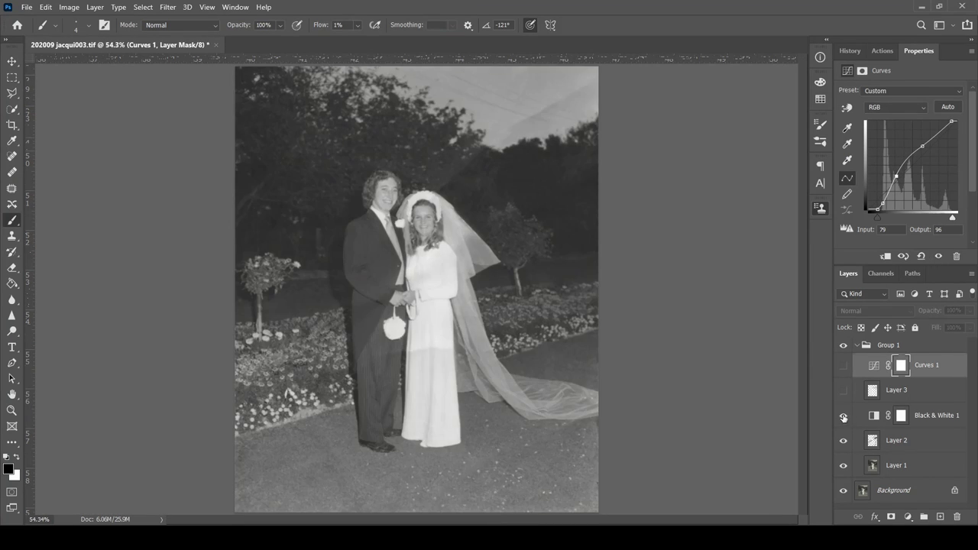
{"action": "key", "text": "space"}
{"action": "scroll", "coordinate": [630, 215], "scroll_direction": "up", "scroll_amount": 2}
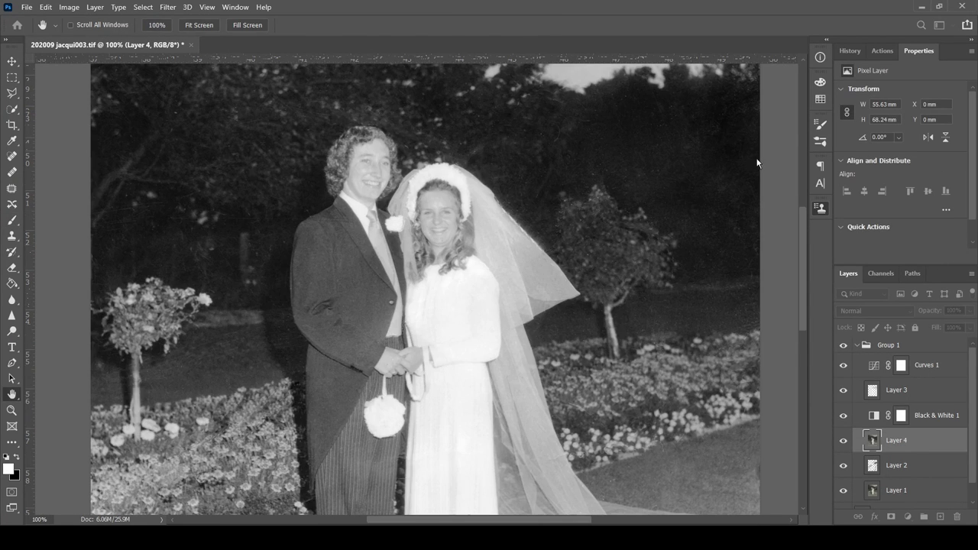